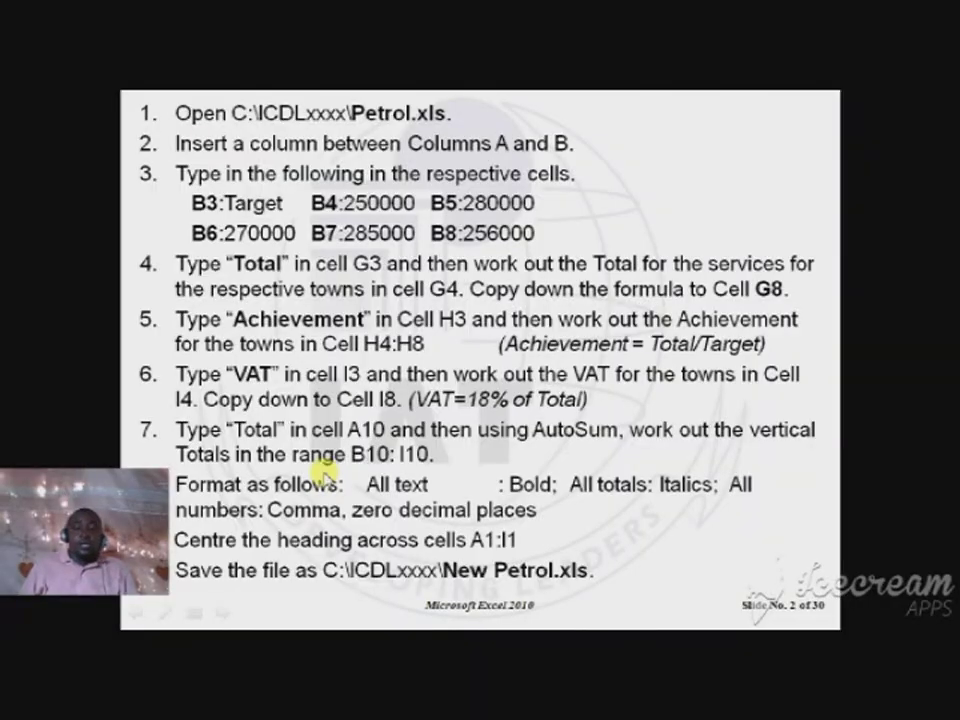
Advance the slide show to the Absolute Referencing slide and reveal its exercise instructions.
key(Right)
key(Right)
key(Right)
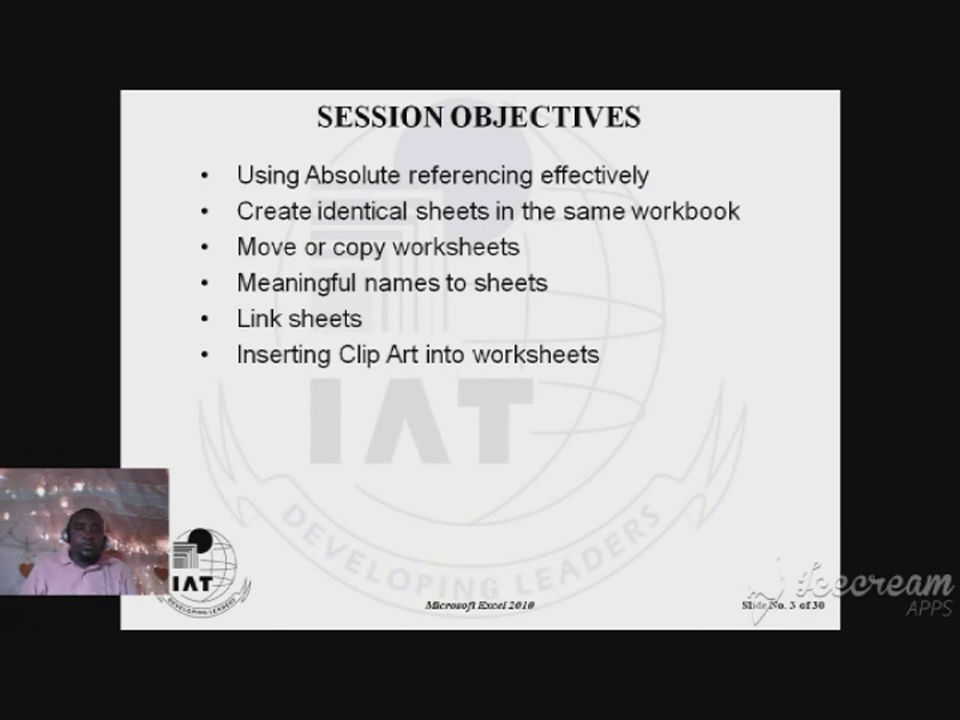
click(374, 582)
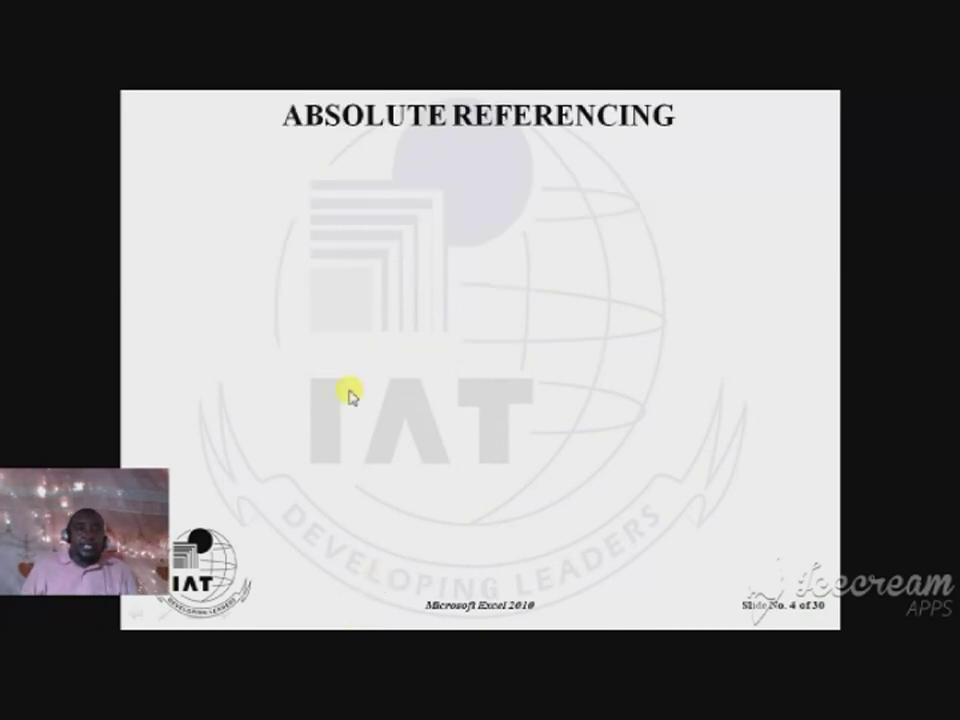
click(352, 292)
click(353, 291)
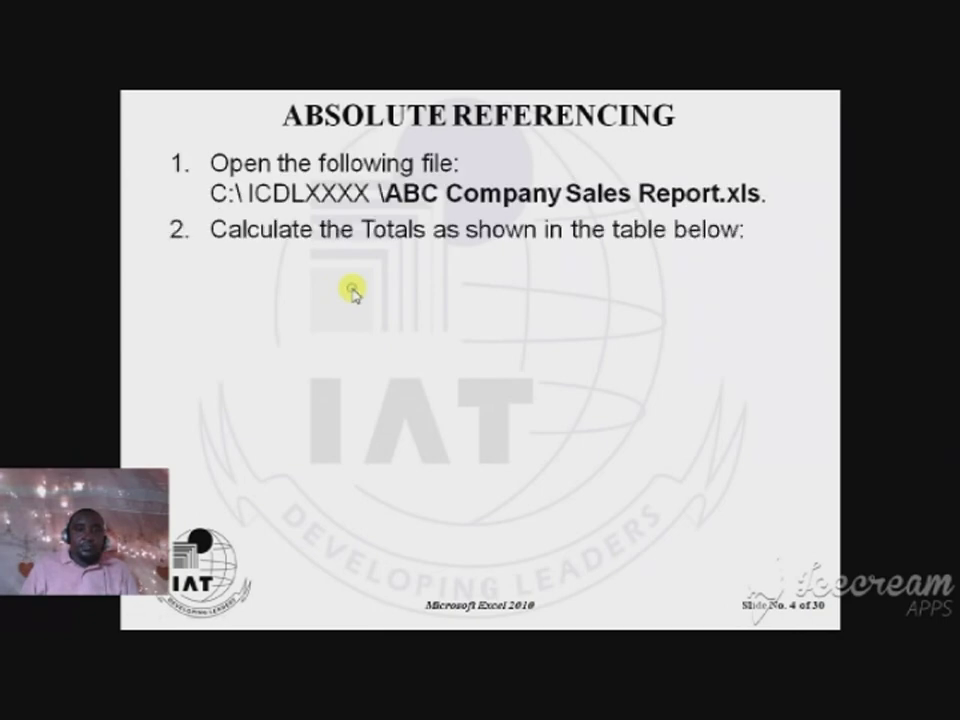
click(352, 291)
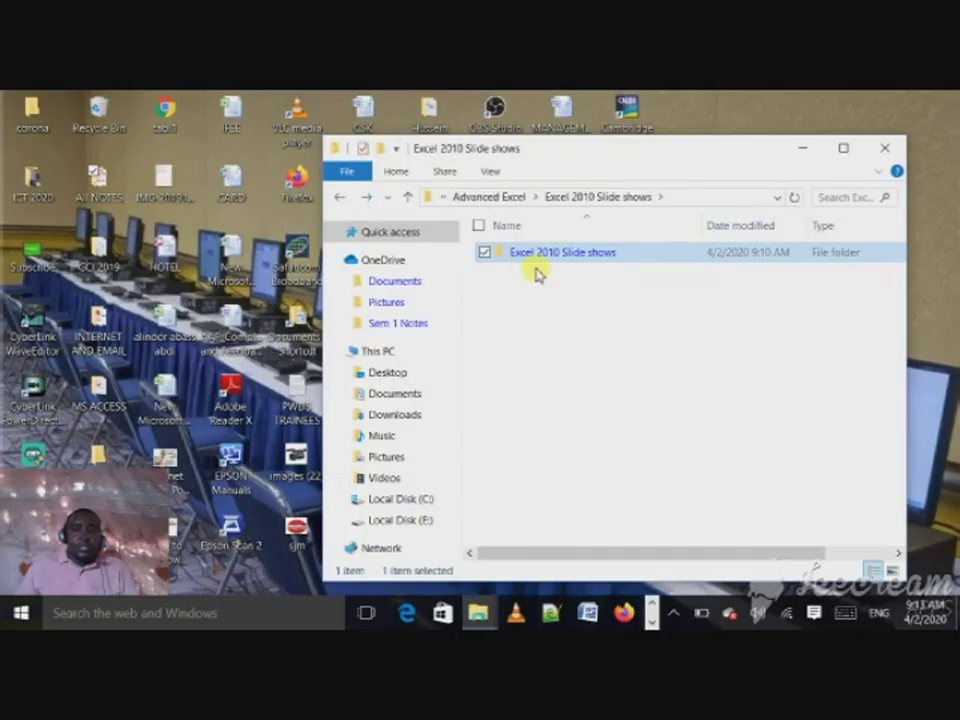
Open the ABC Company Sales Report workbook from the PXL 2010 PCP Files folder inside Advanced Excel.
click(340, 197)
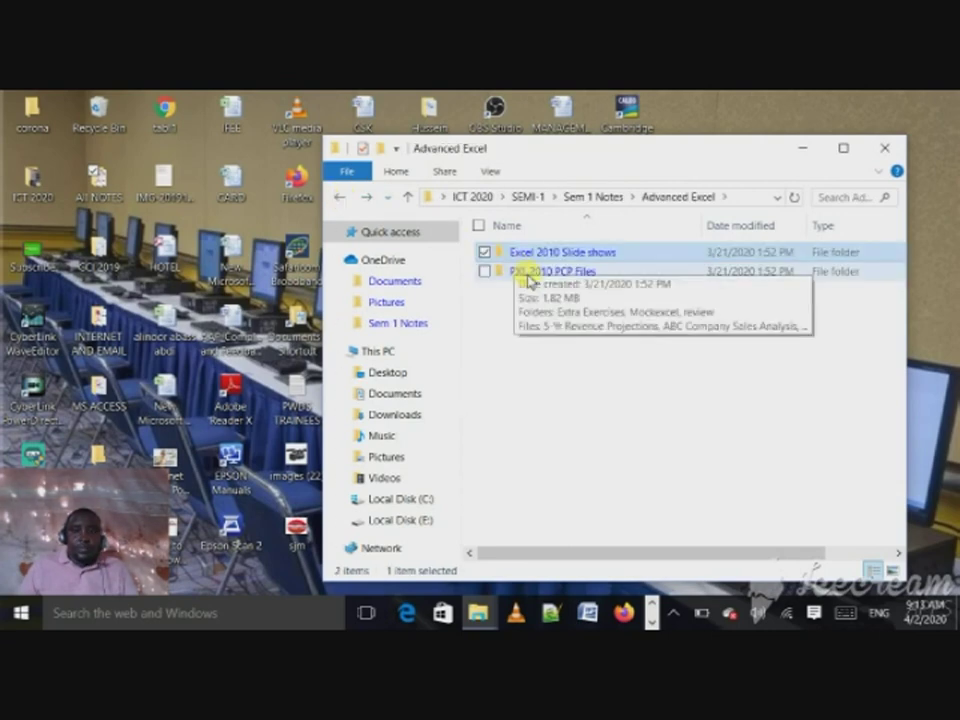
click(529, 272)
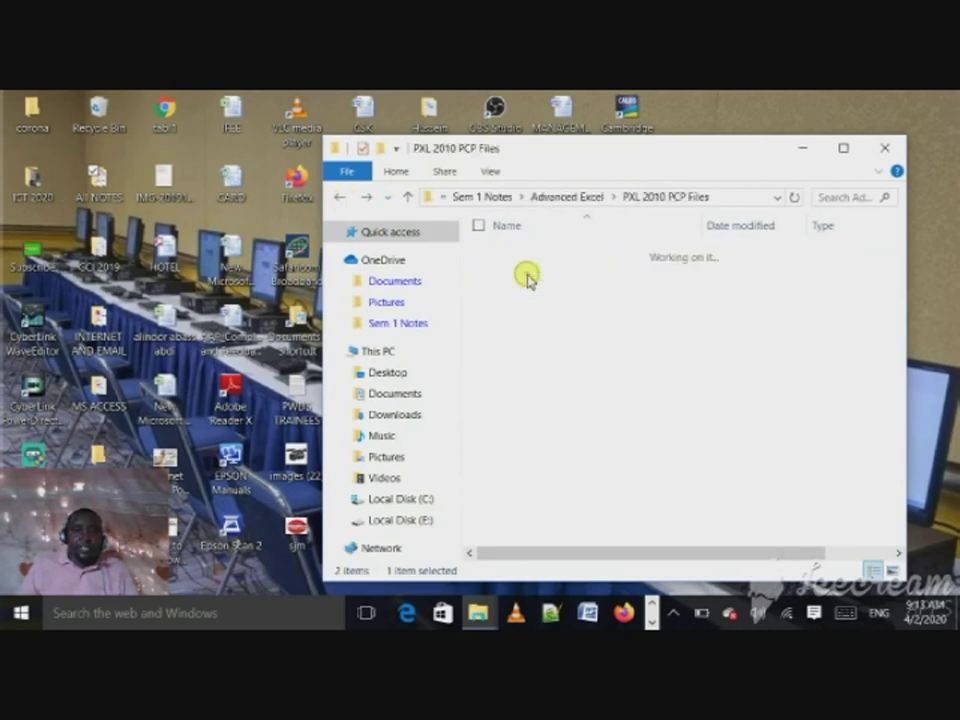
double_click(529, 277)
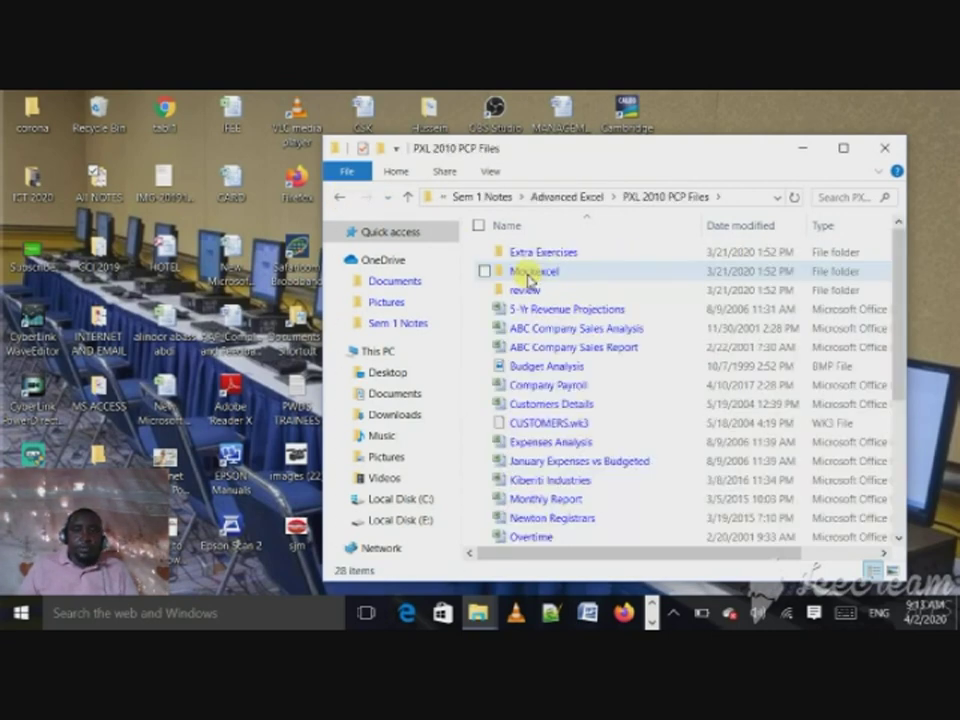
double_click(619, 351)
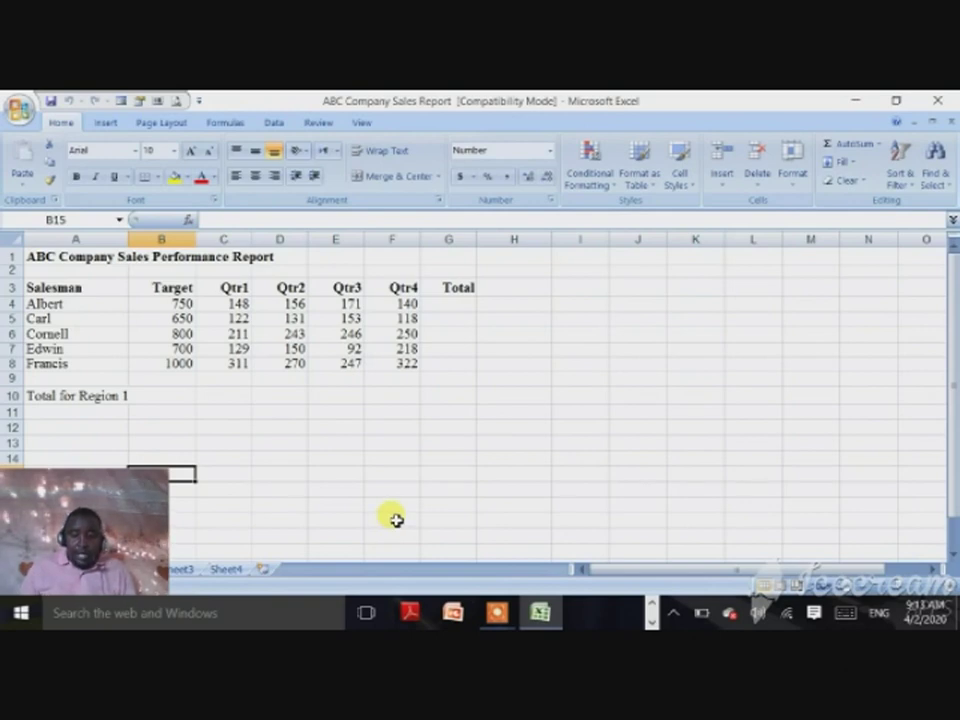
Fill the Total column G4:G8 with AutoSum row totals covering columns B to F.
click(440, 305)
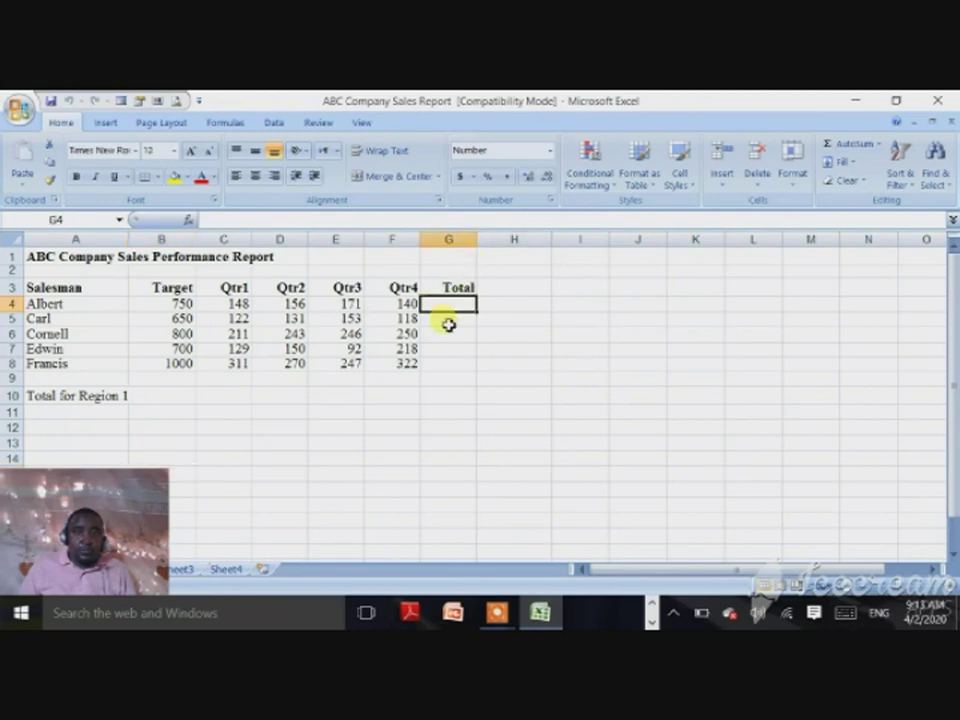
drag(437, 304, 440, 368)
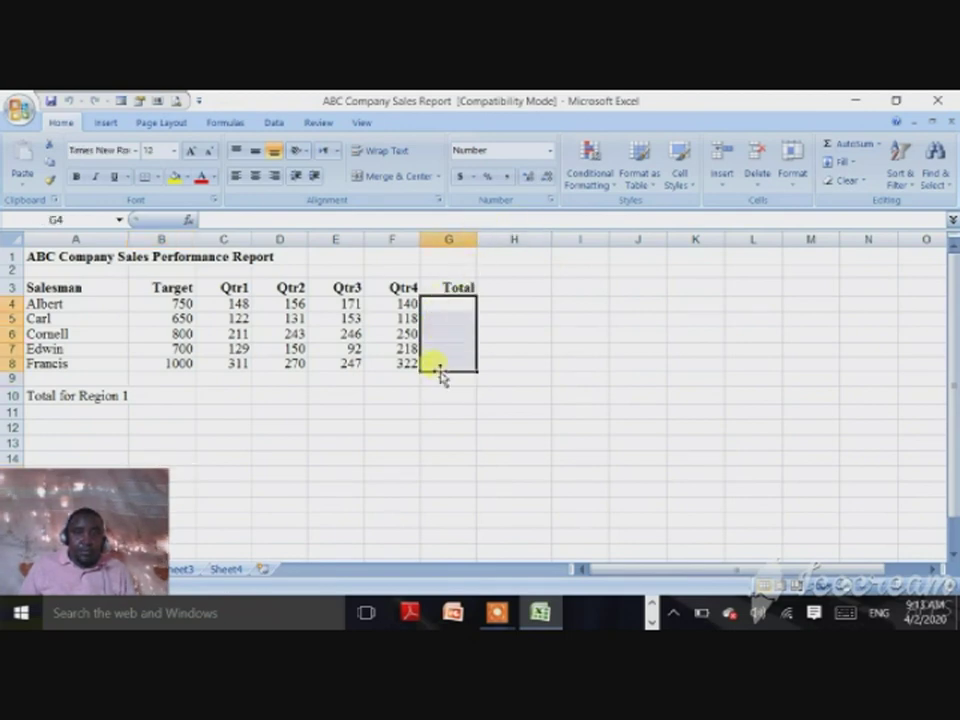
click(845, 148)
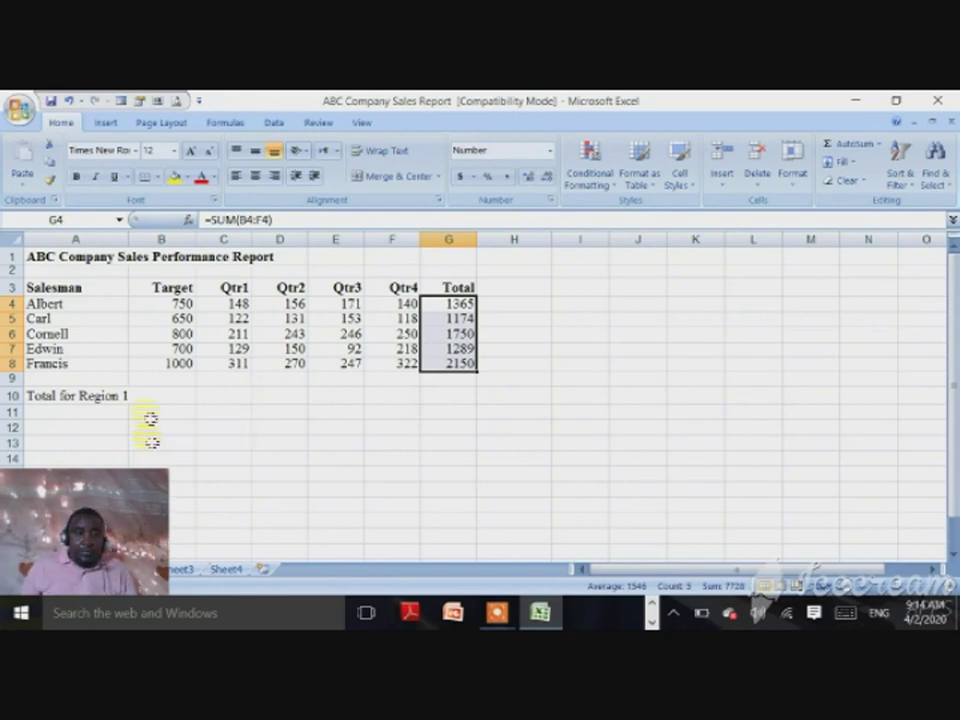
Fill the Total for Region 1 row, B10:G10, with AutoSum column totals.
click(137, 393)
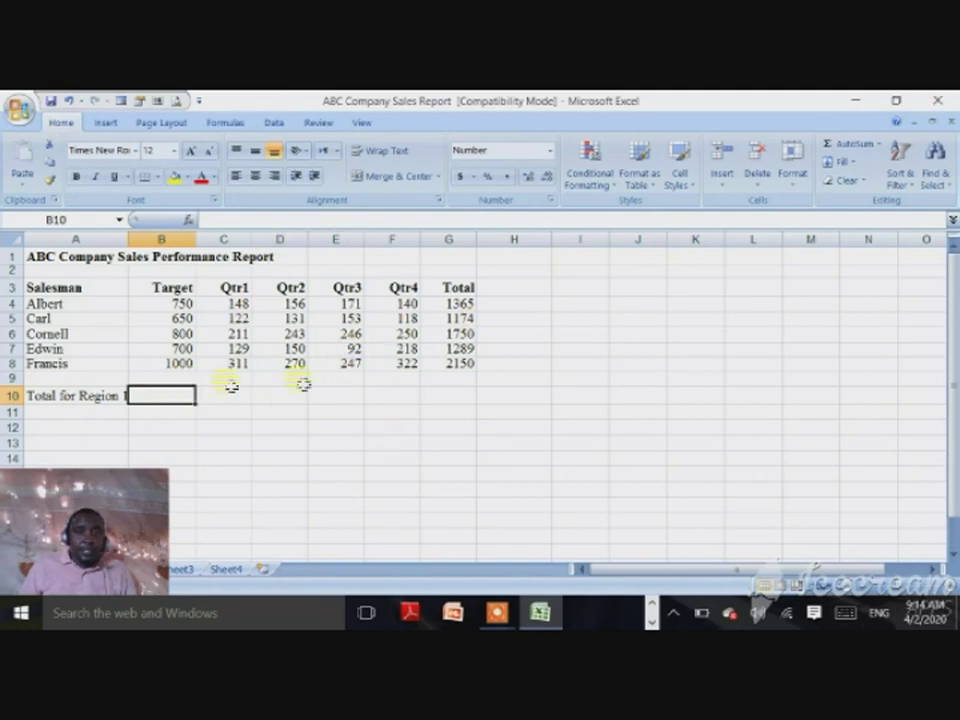
drag(174, 397, 458, 396)
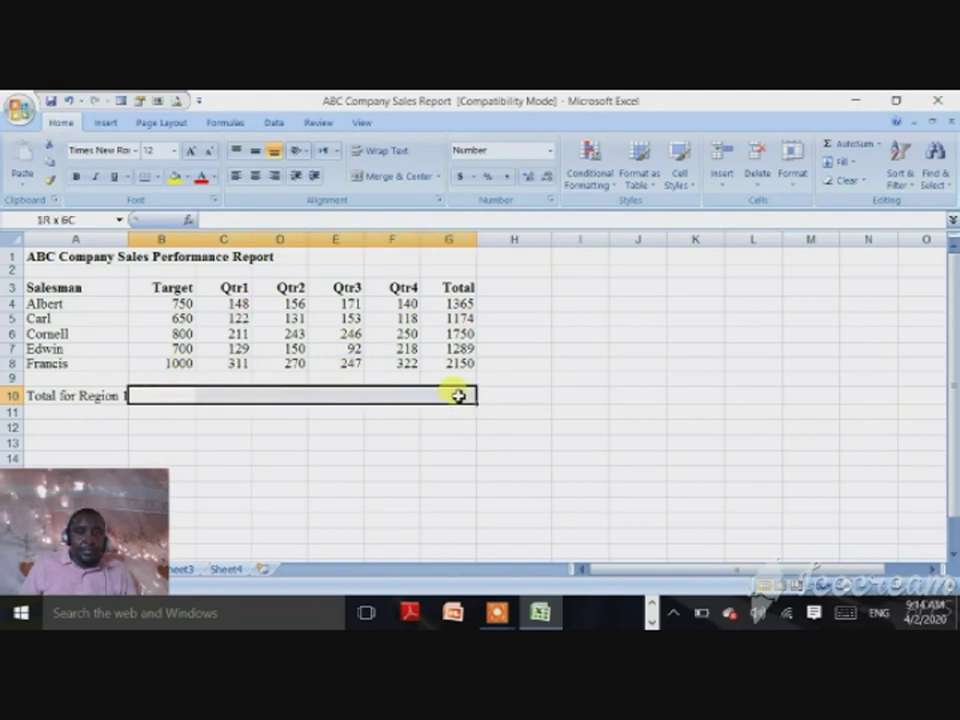
click(840, 146)
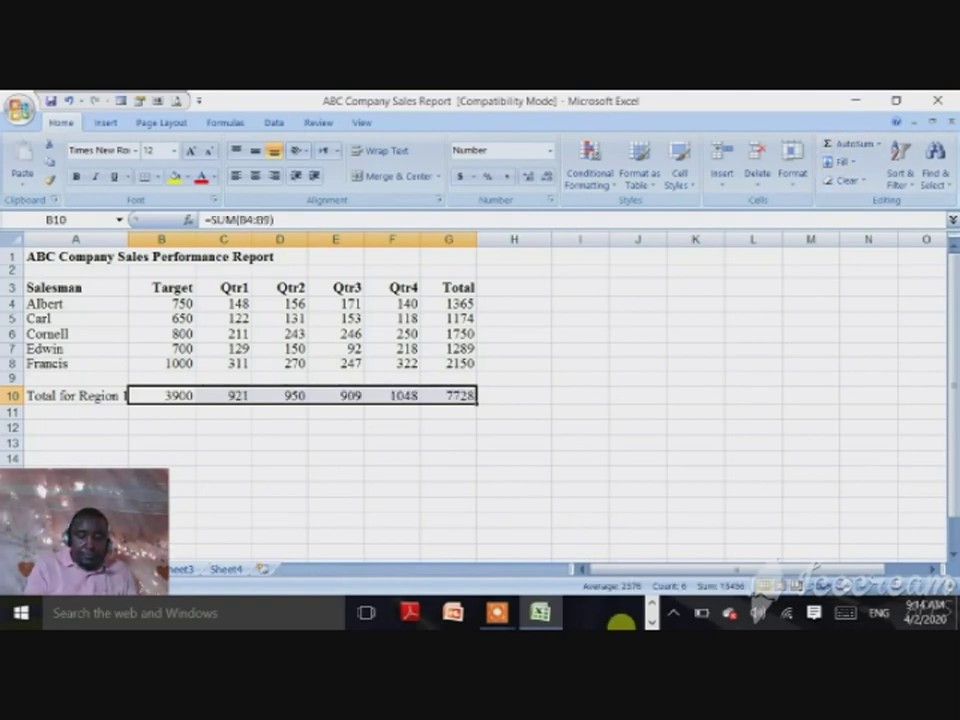
Enter the label COMMISSION in cell A12.
click(71, 427)
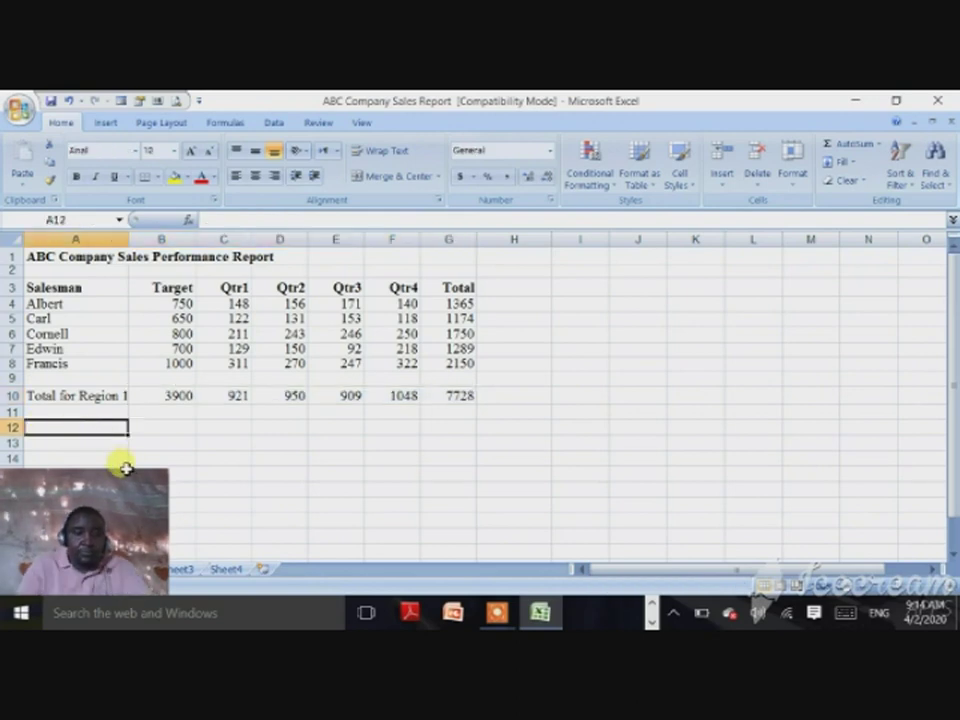
text(COMM)
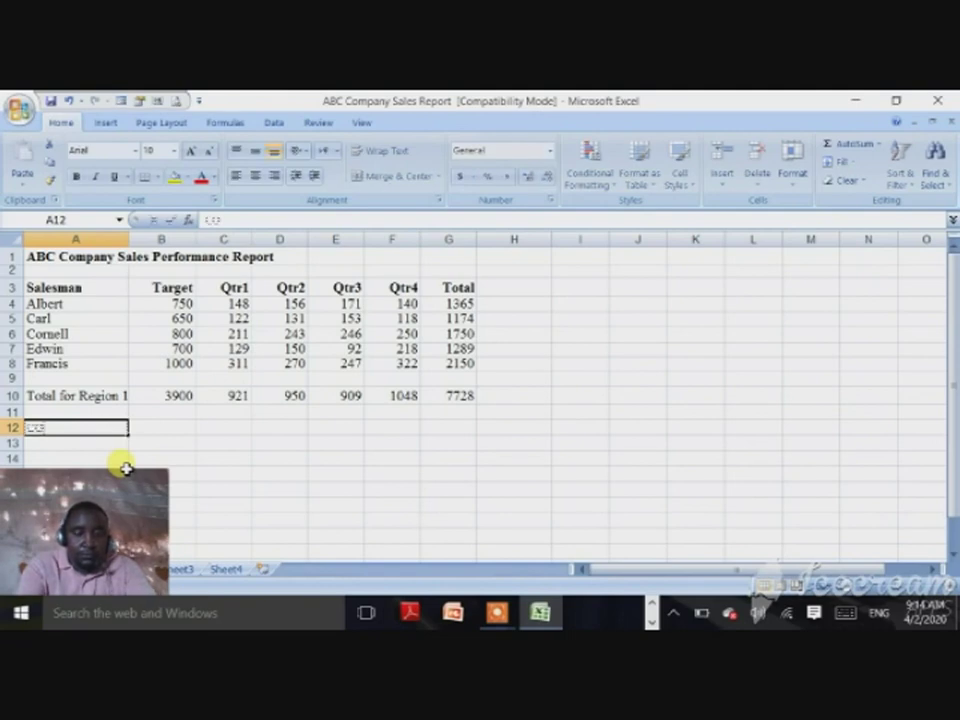
text(ISI)
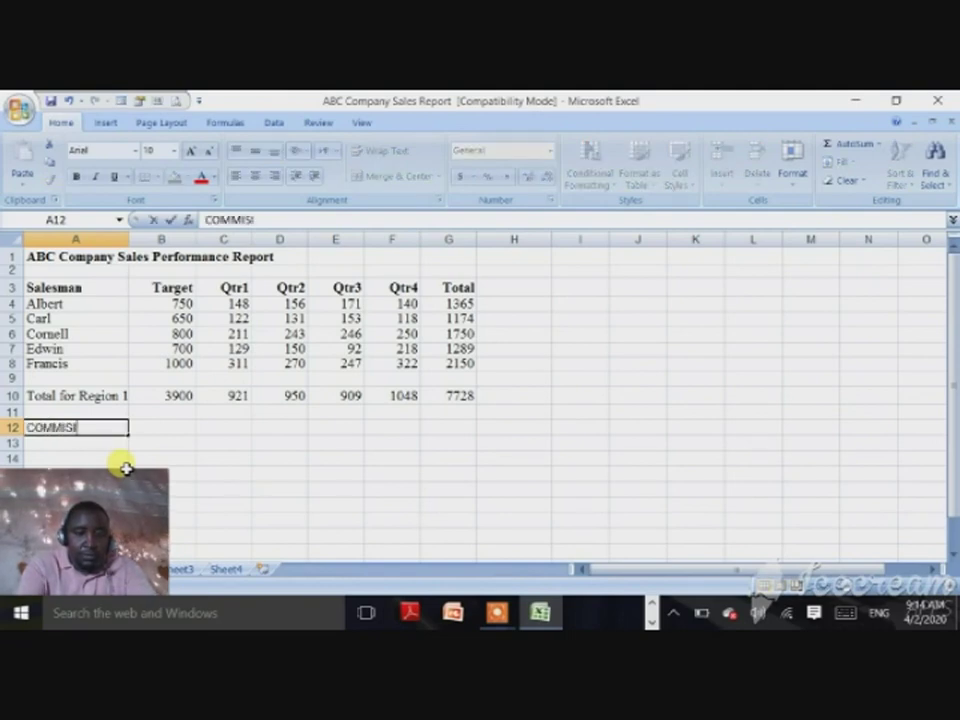
key(BackSpace)
key(BackSpace)
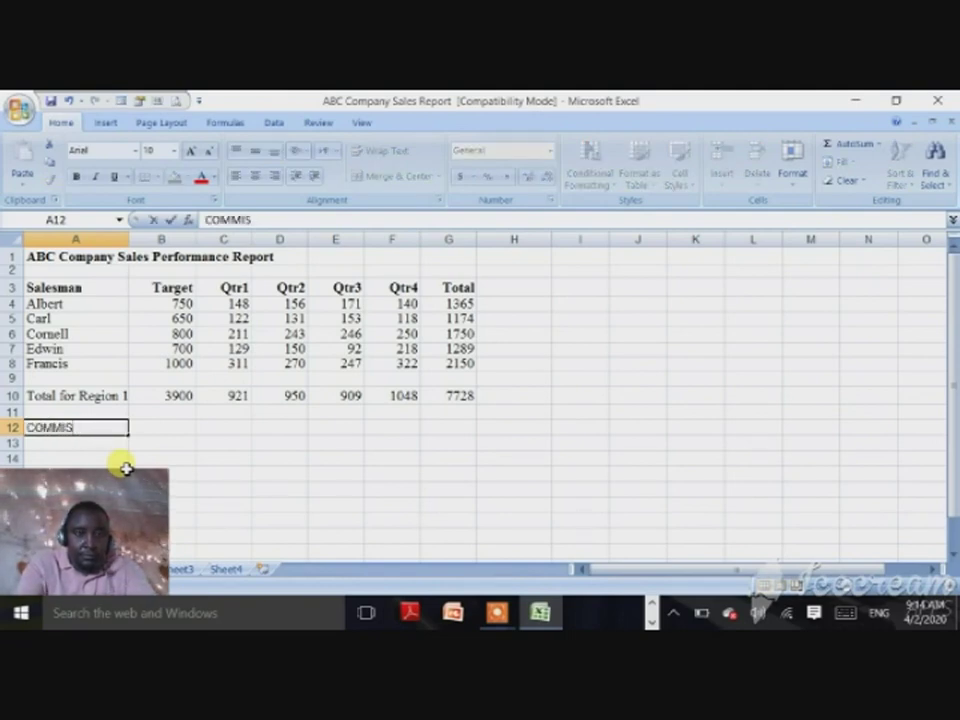
text(SION)
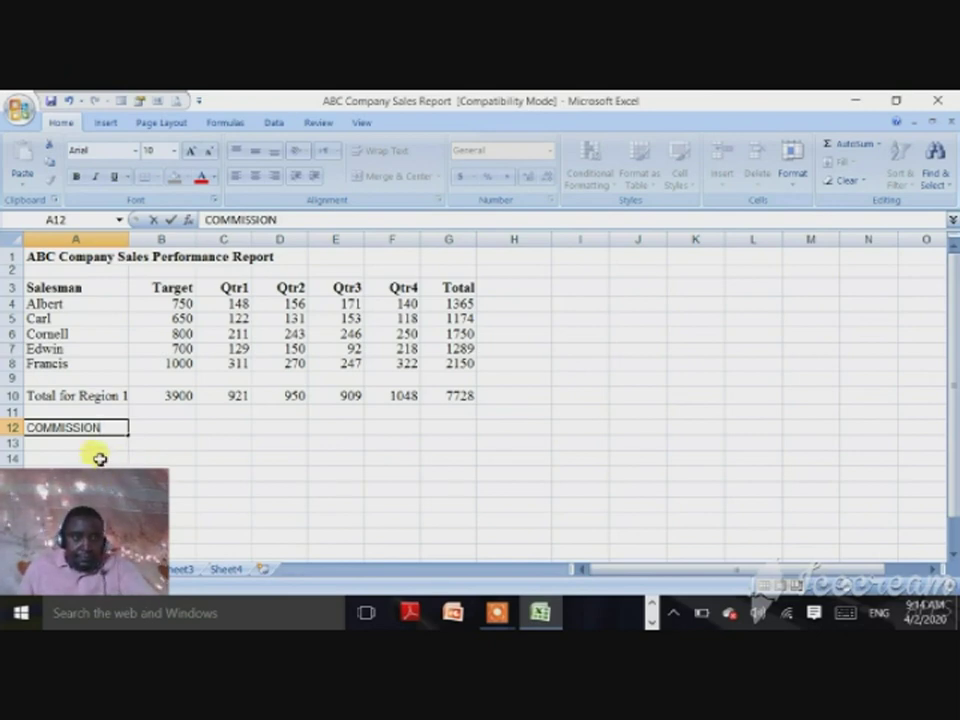
key(Tab)
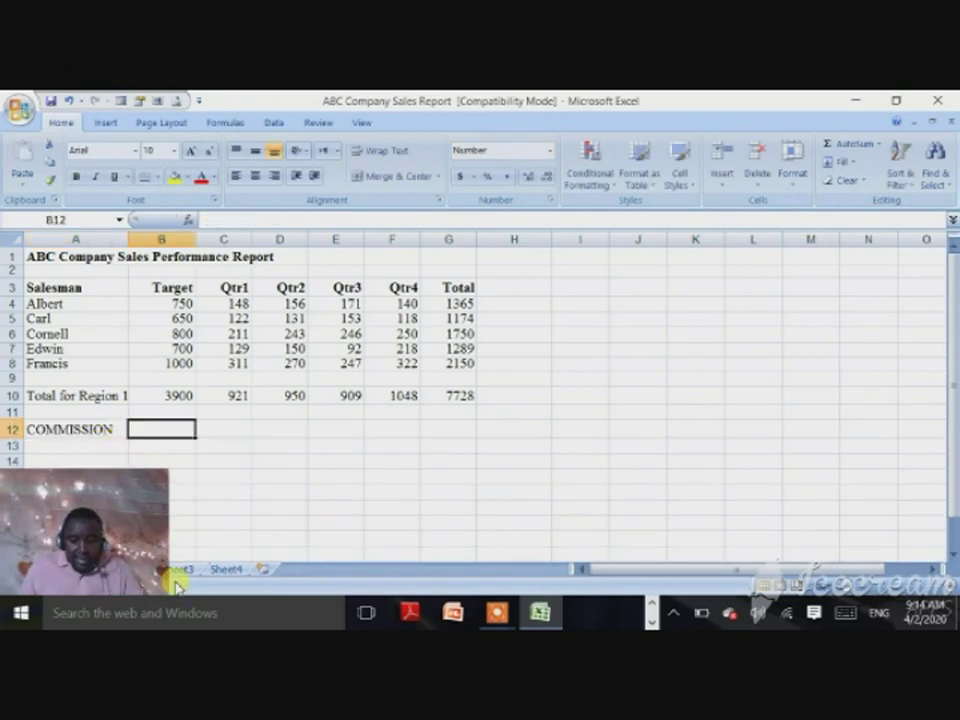
Enter the commission rate 10% in cell A14.
click(46, 462)
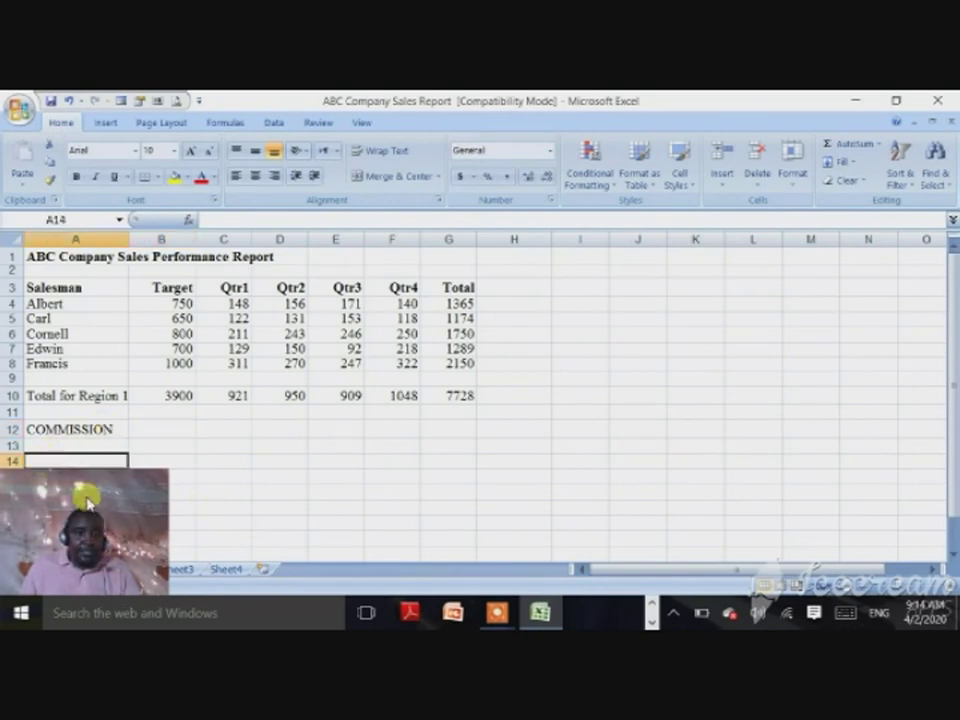
drag(82, 476, 862, 466)
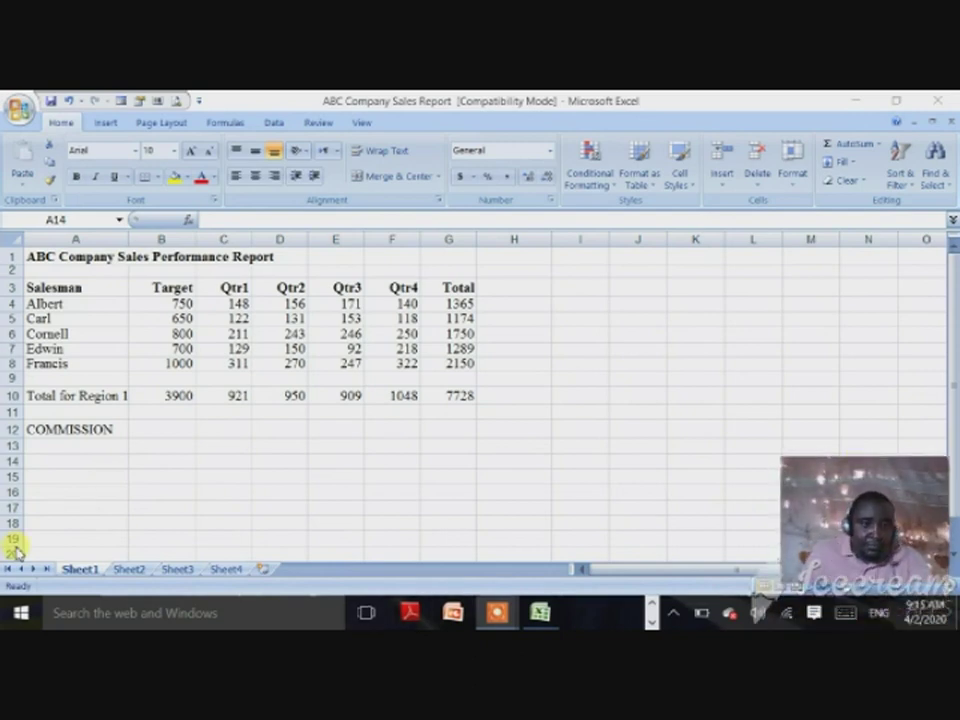
click(47, 461)
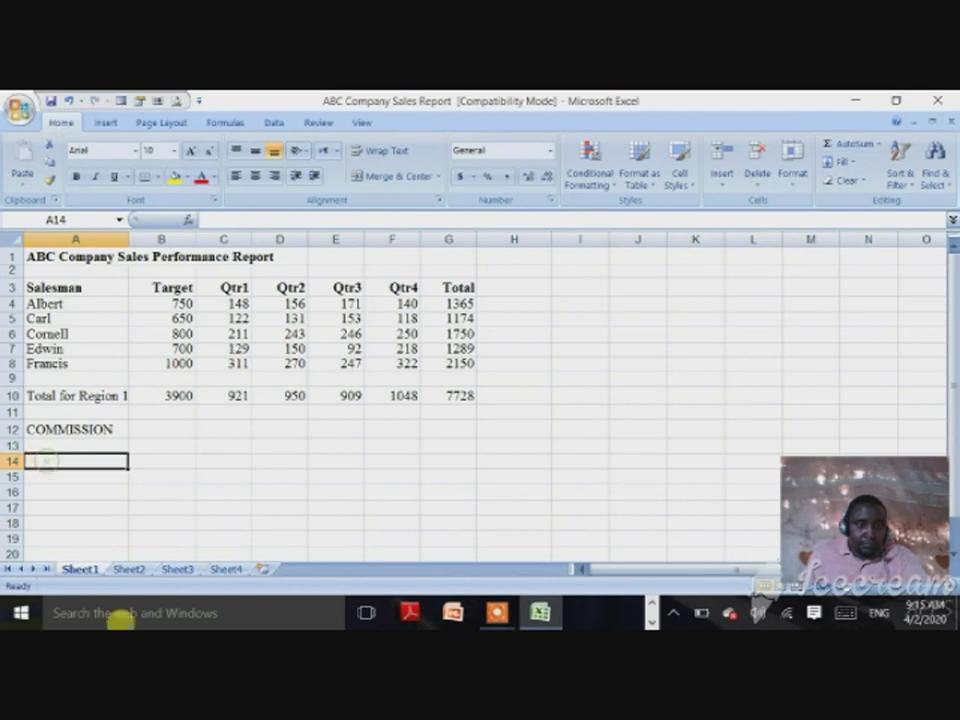
text(10)
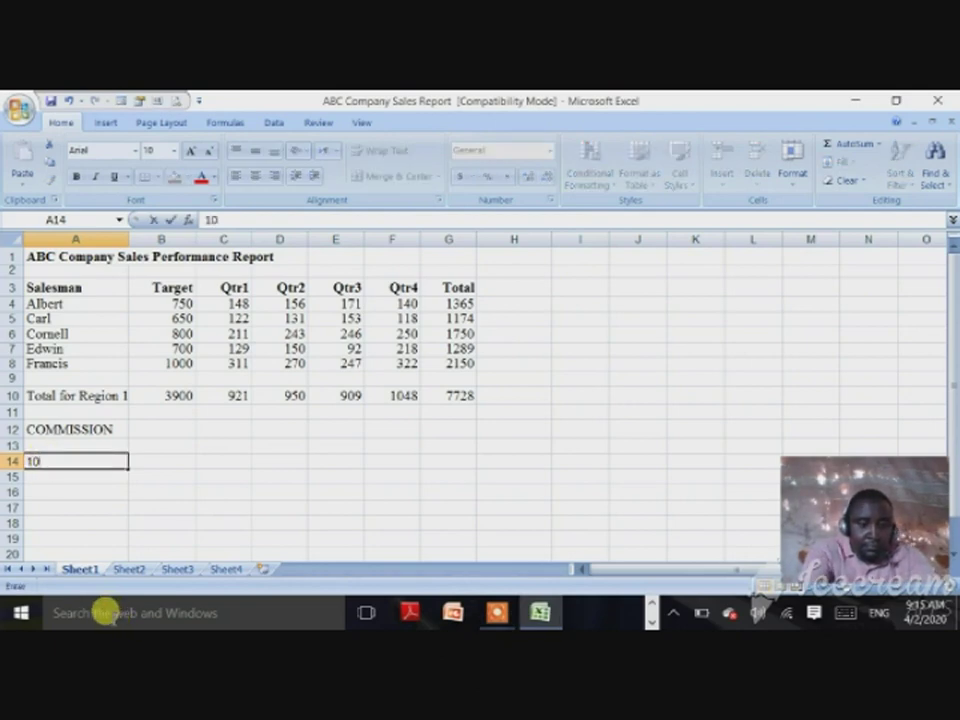
text(%)
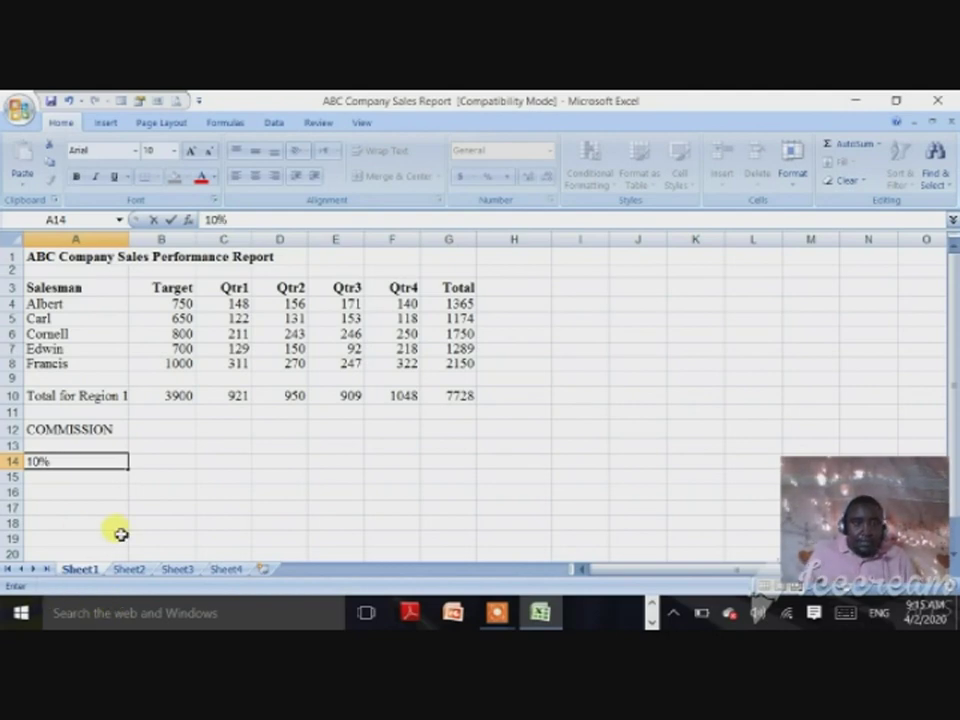
click(224, 442)
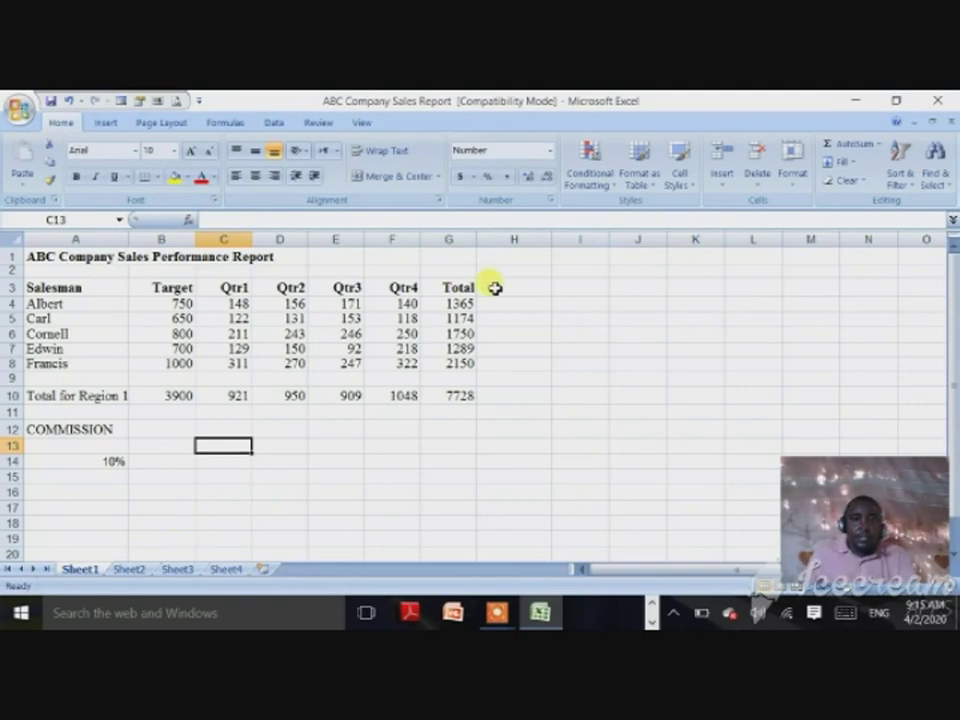
Enter the column heading COMMISSION in cell H3, beside the Total heading.
click(501, 285)
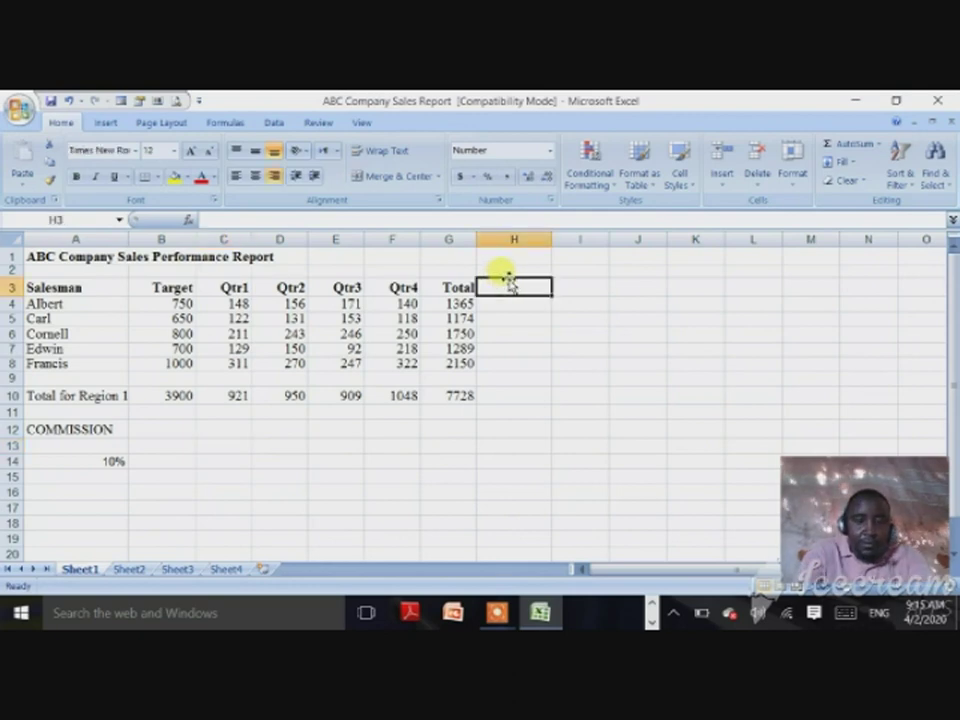
text(COM)
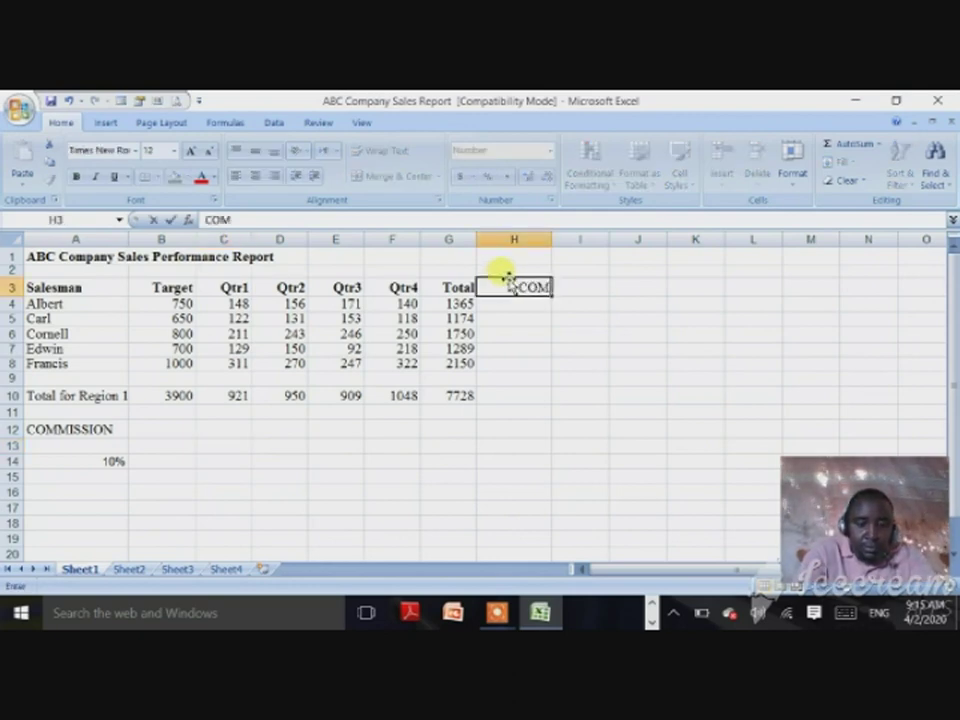
text(ISS)
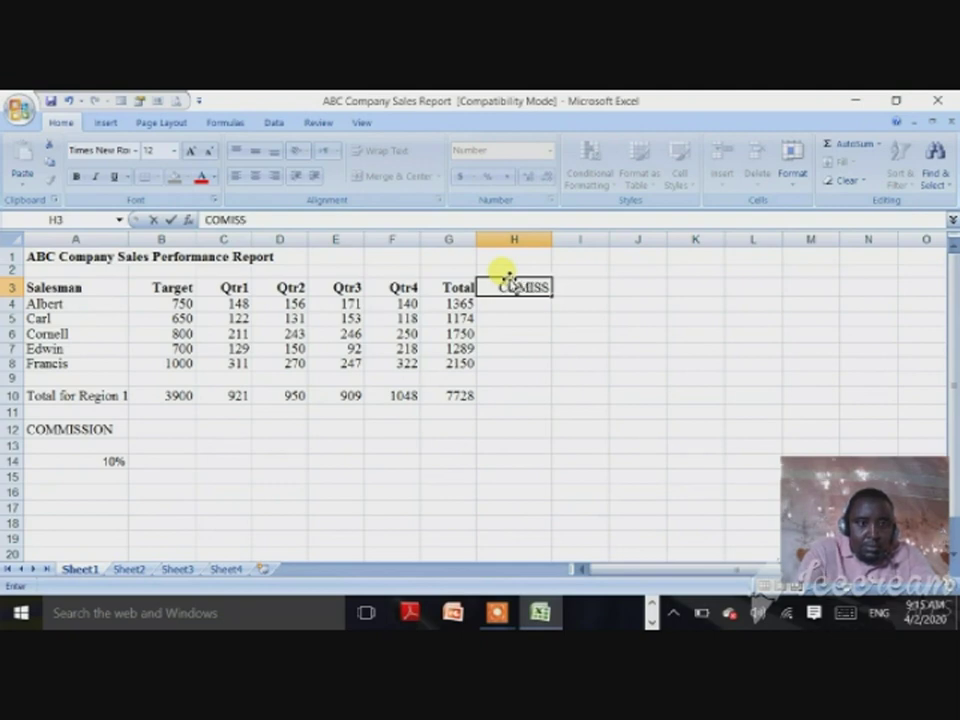
key(BackSpace)
key(BackSpace)
key(BackSpace)
key(BackSpace)
key(BackSpace)
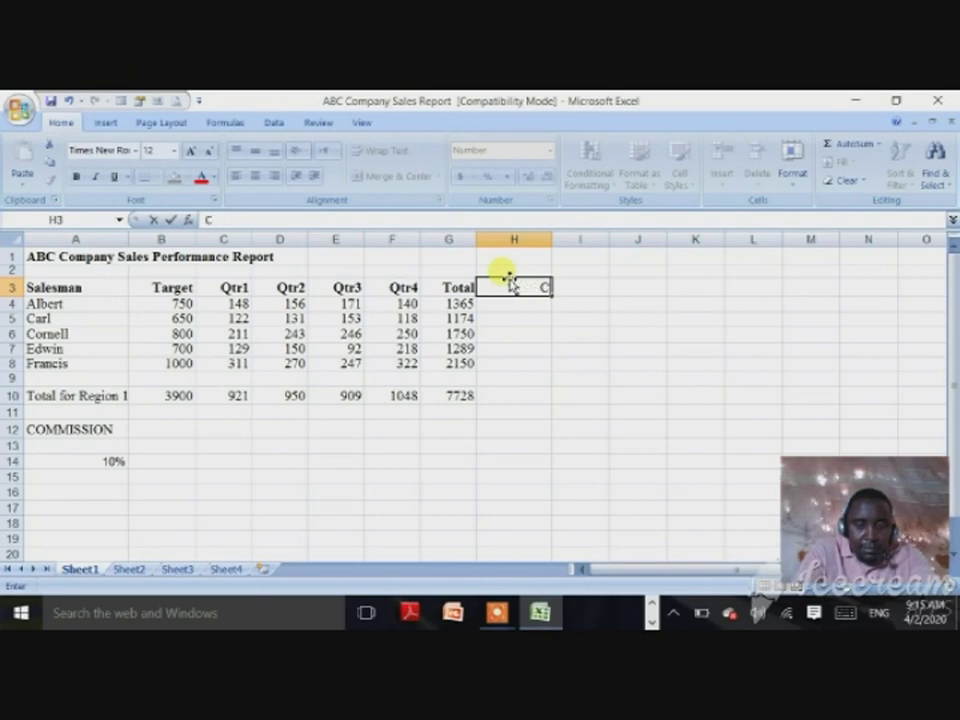
text(OMMISSI)
key(BackSpace)
text(SIOB)
key(BackSpace)
text(N)
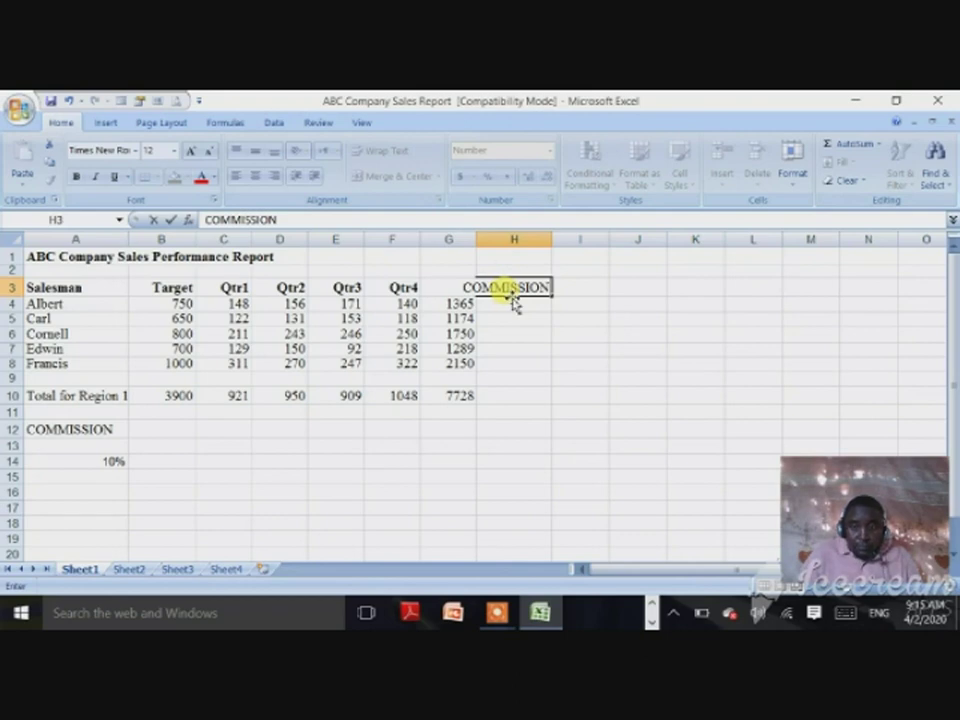
Try to calculate the commission in H4 by multiplying the rate in A14 by the totals range G4:G8.
click(513, 303)
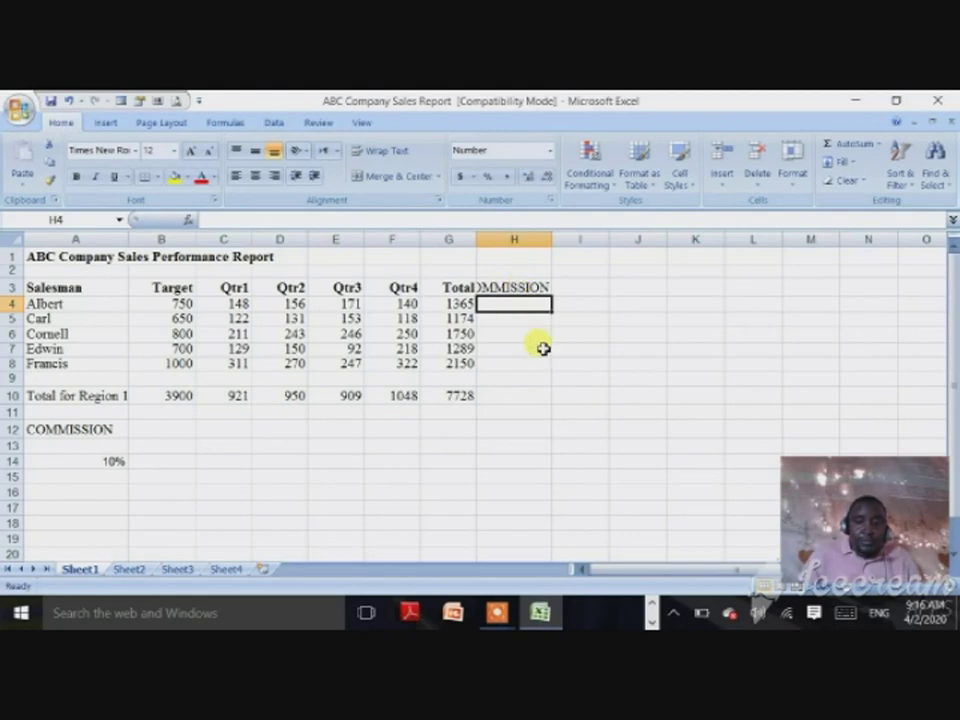
text(=)
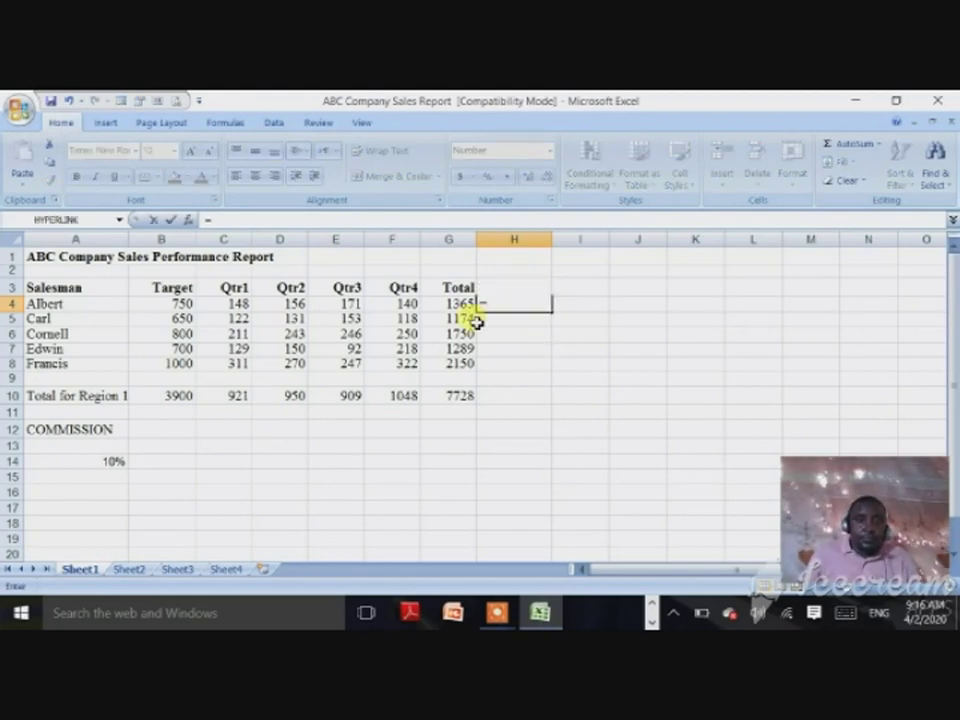
click(109, 464)
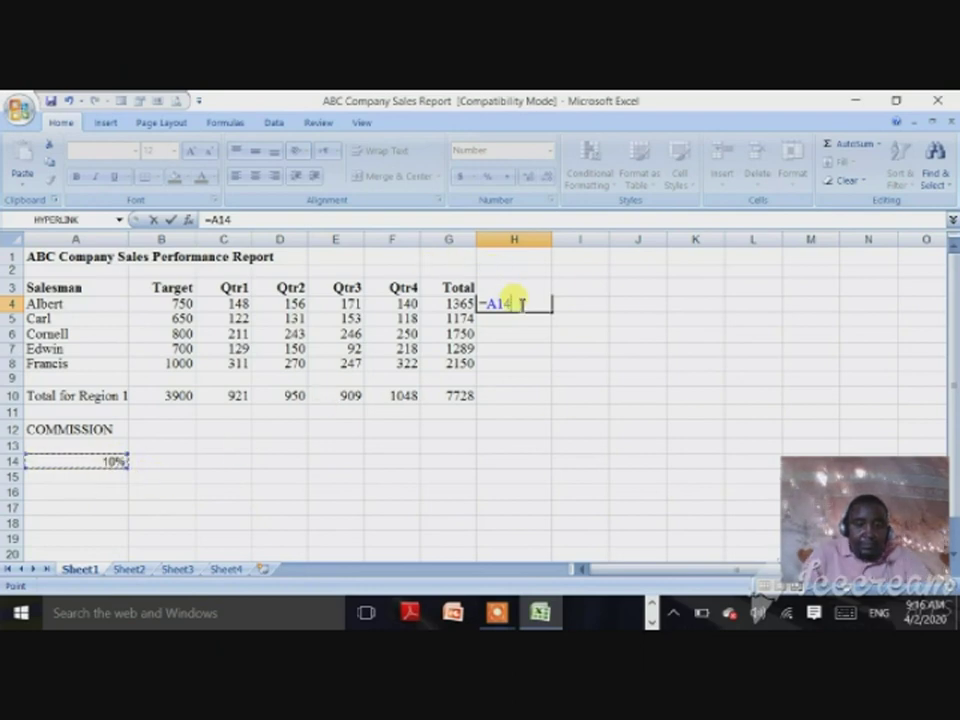
text(*)
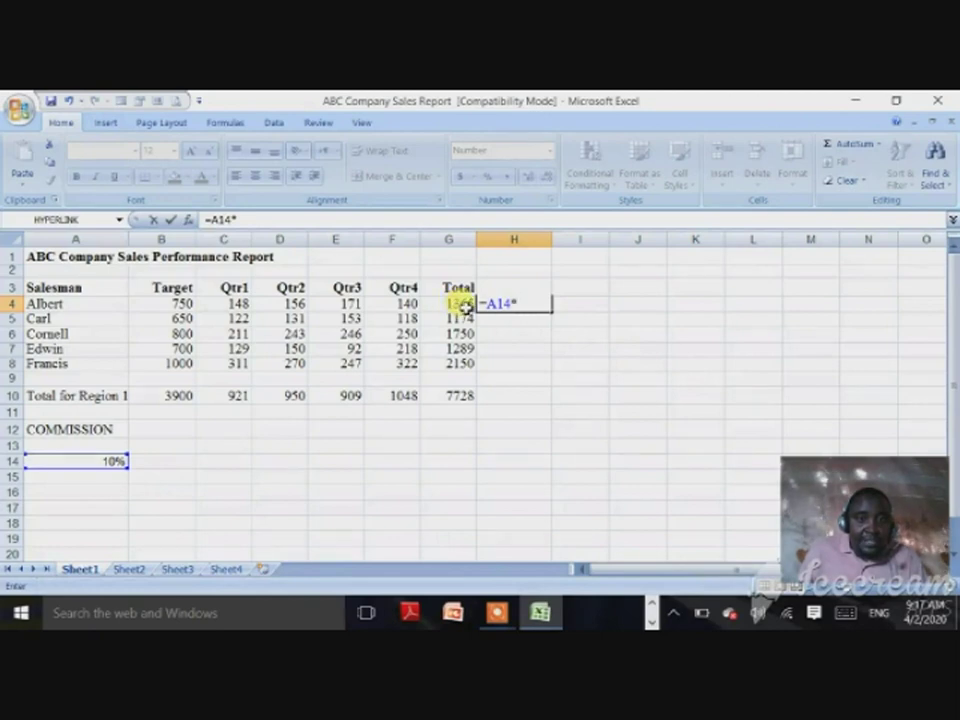
drag(444, 297, 443, 368)
key(Return)
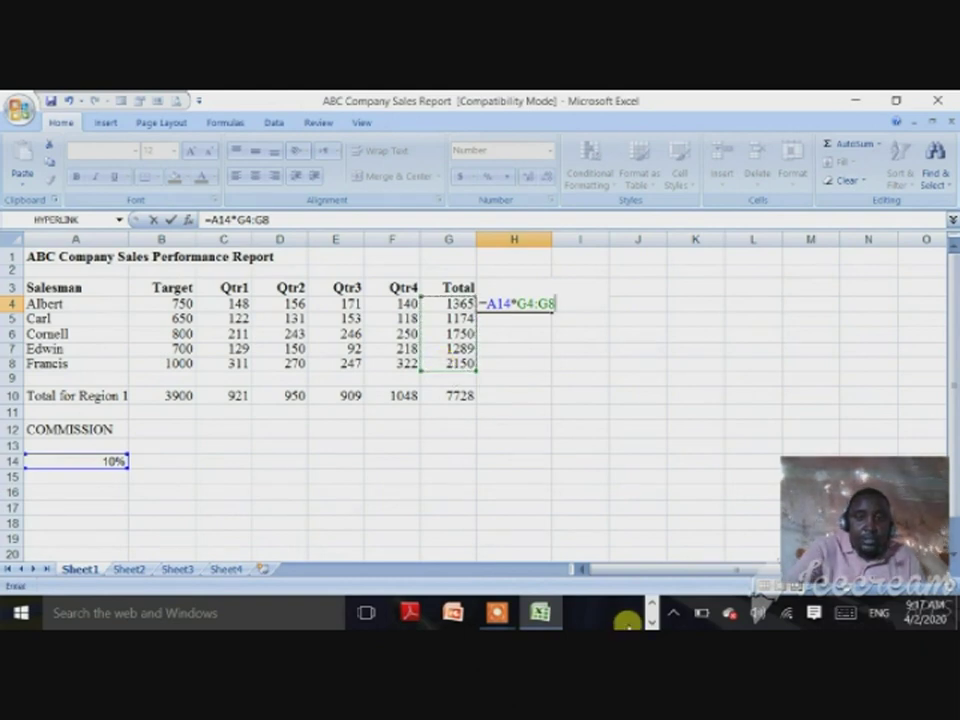
key(Escape)
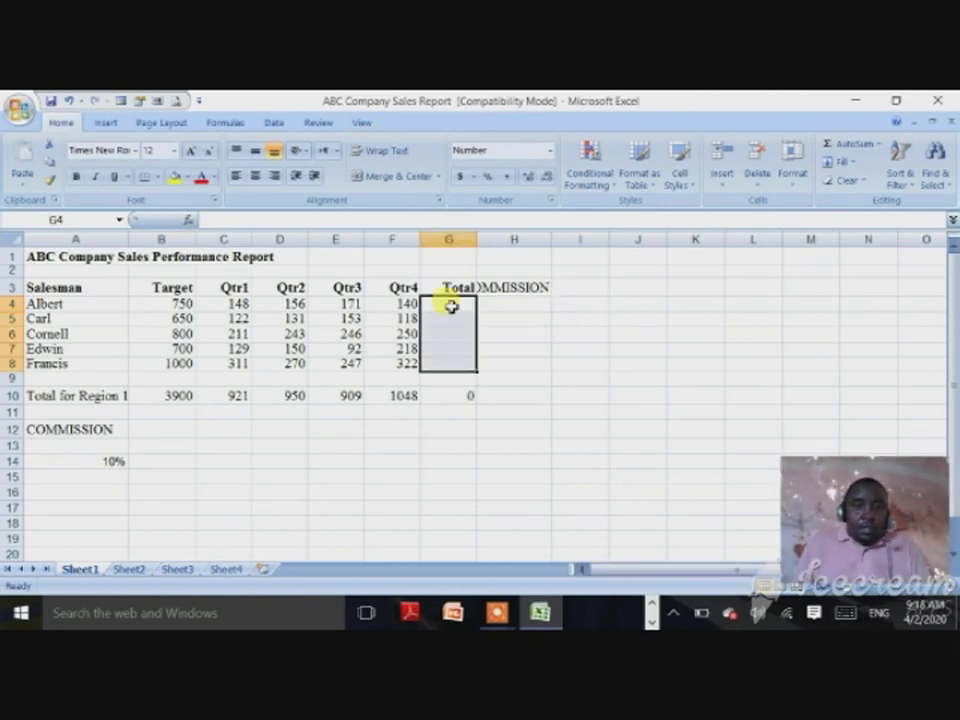
click(452, 307)
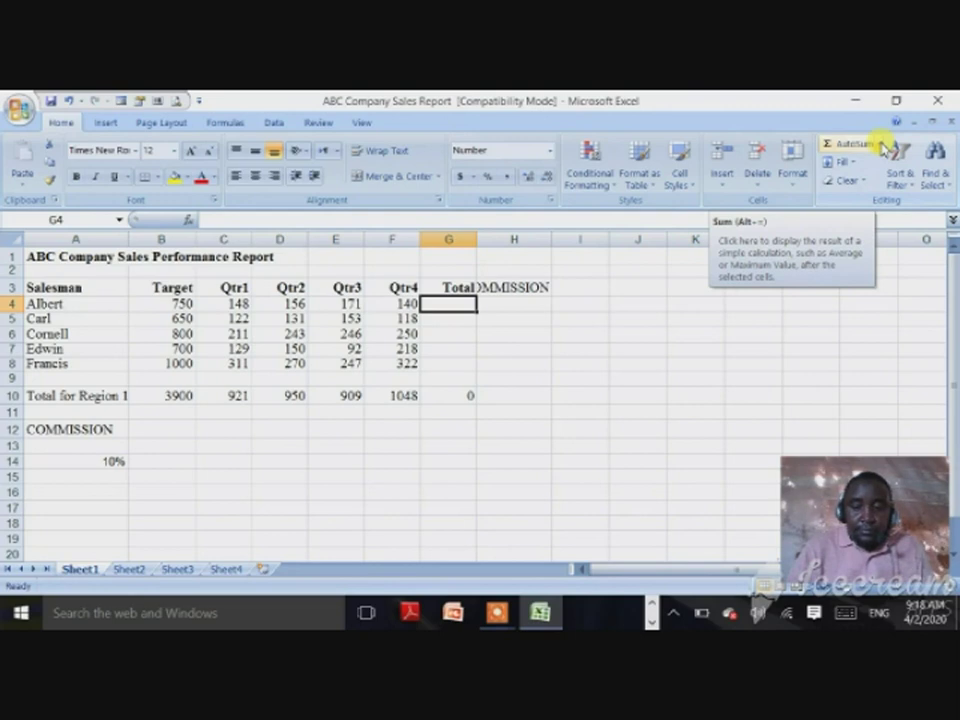
text(=SUM)
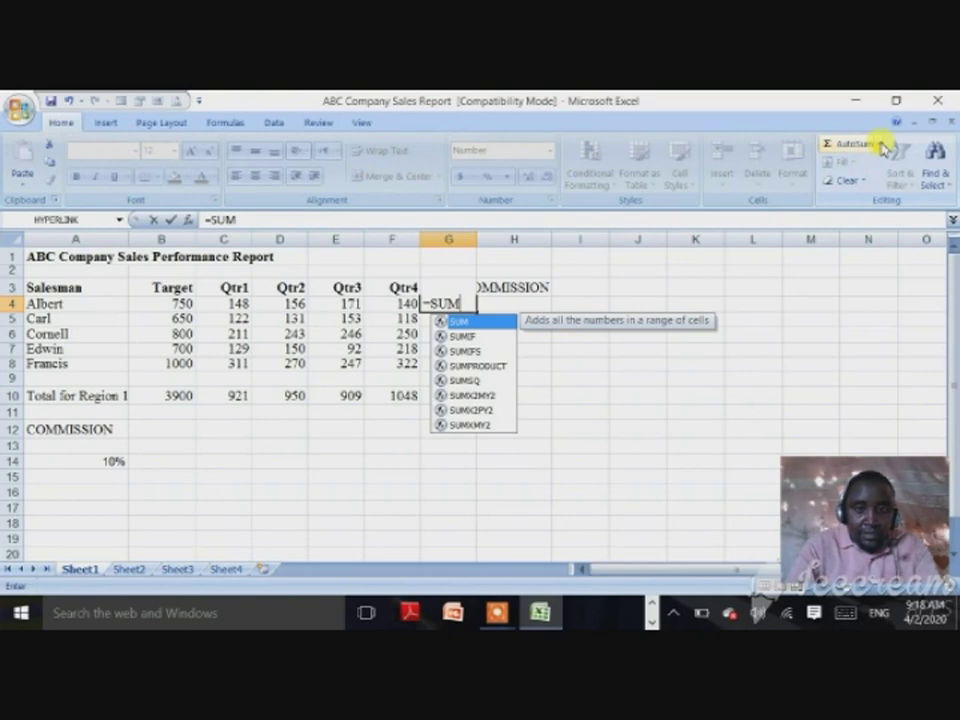
text(()
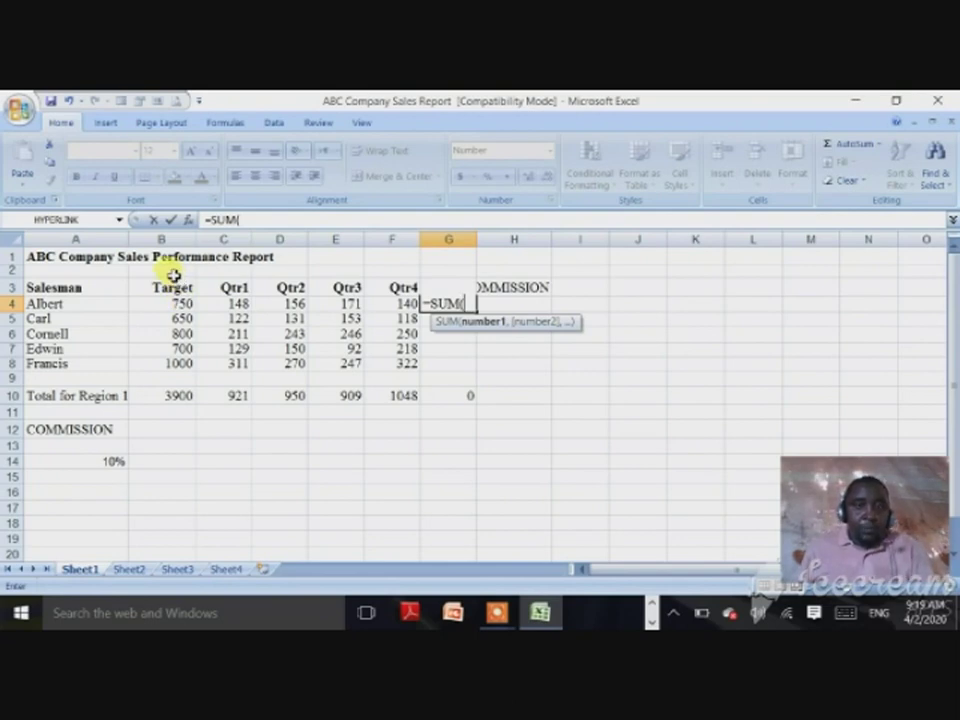
drag(172, 290, 100, 339)
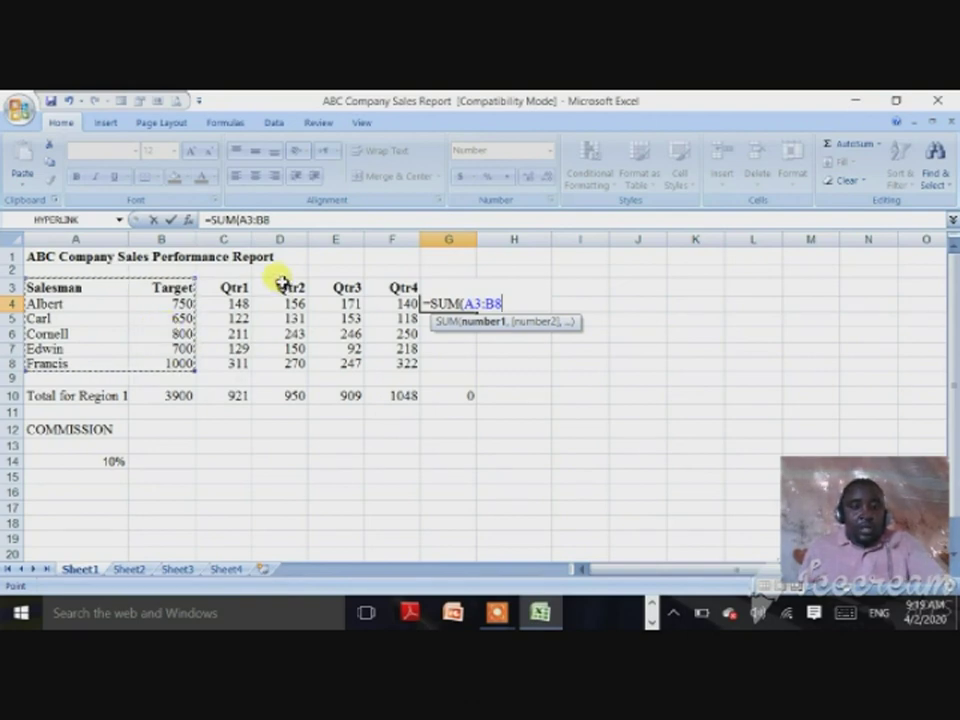
key(Escape)
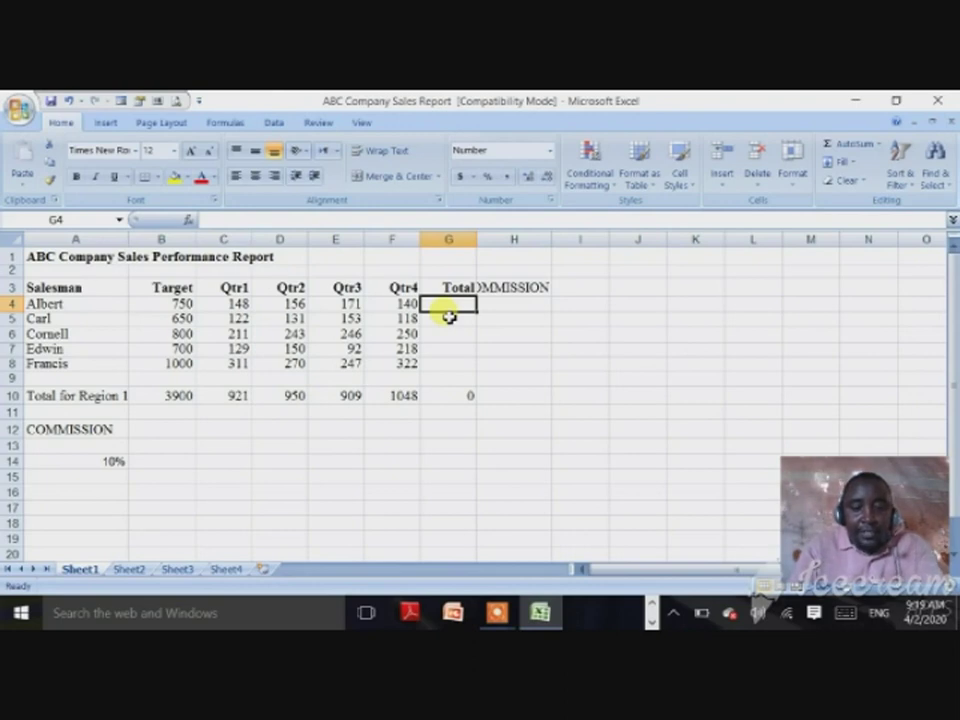
Enter =SUM(C4:F4) in G4 to total the four quarters, and fill the formula down through G8.
text(=)
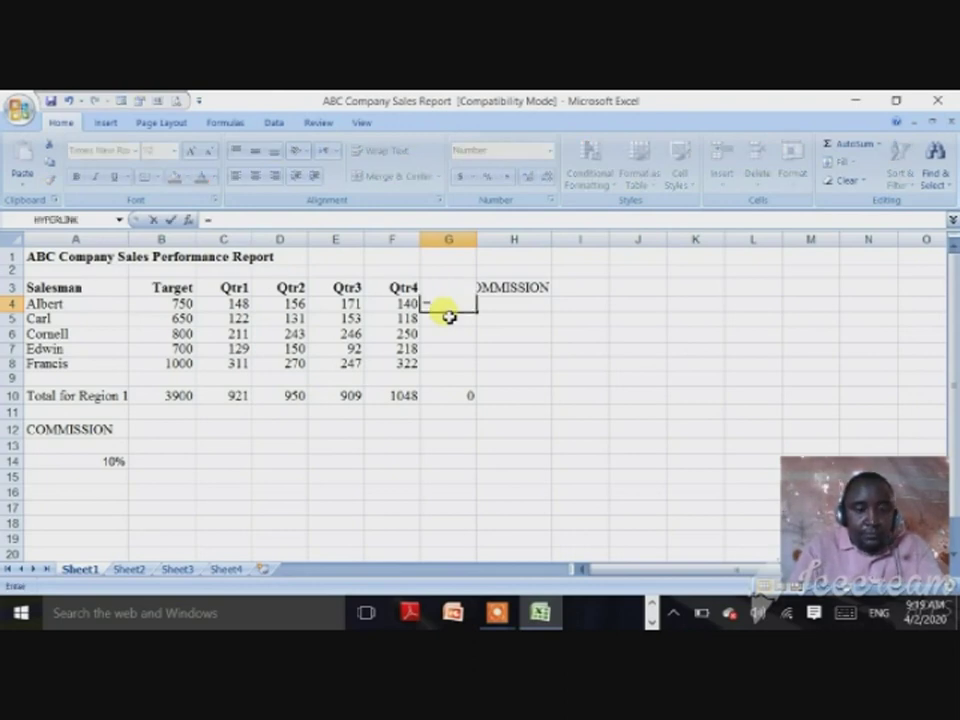
text(SUM)
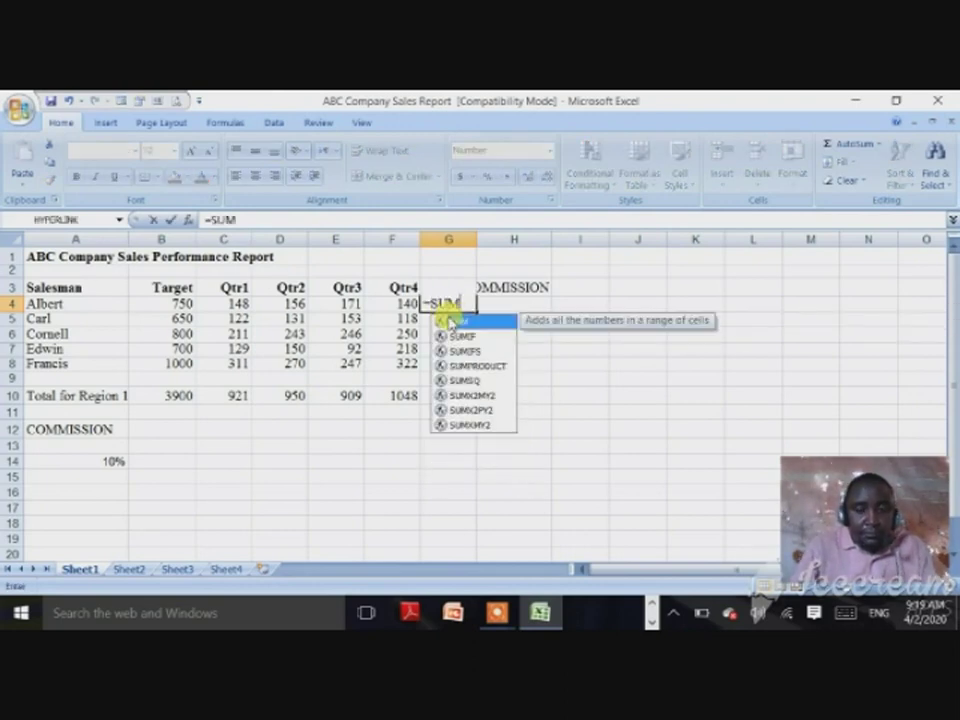
double_click(450, 321)
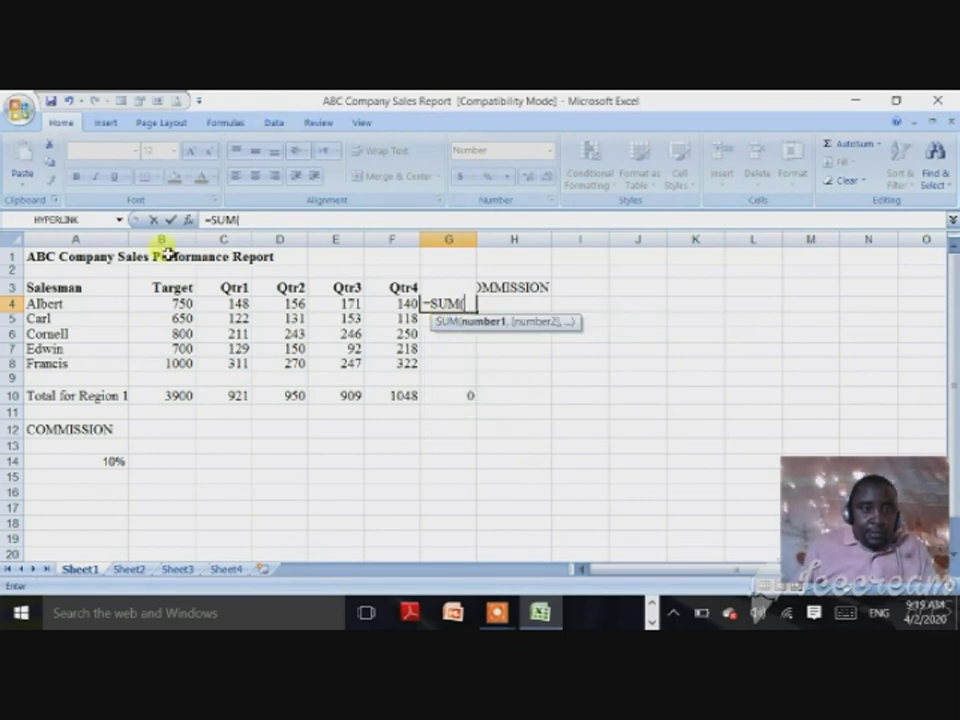
click(222, 303)
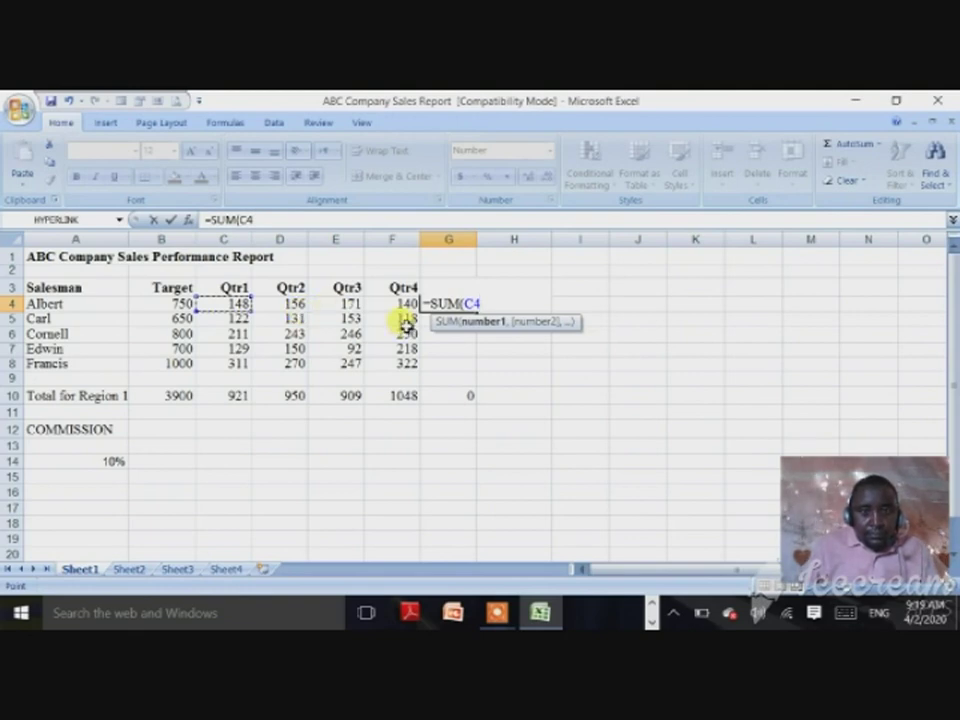
key(F8)
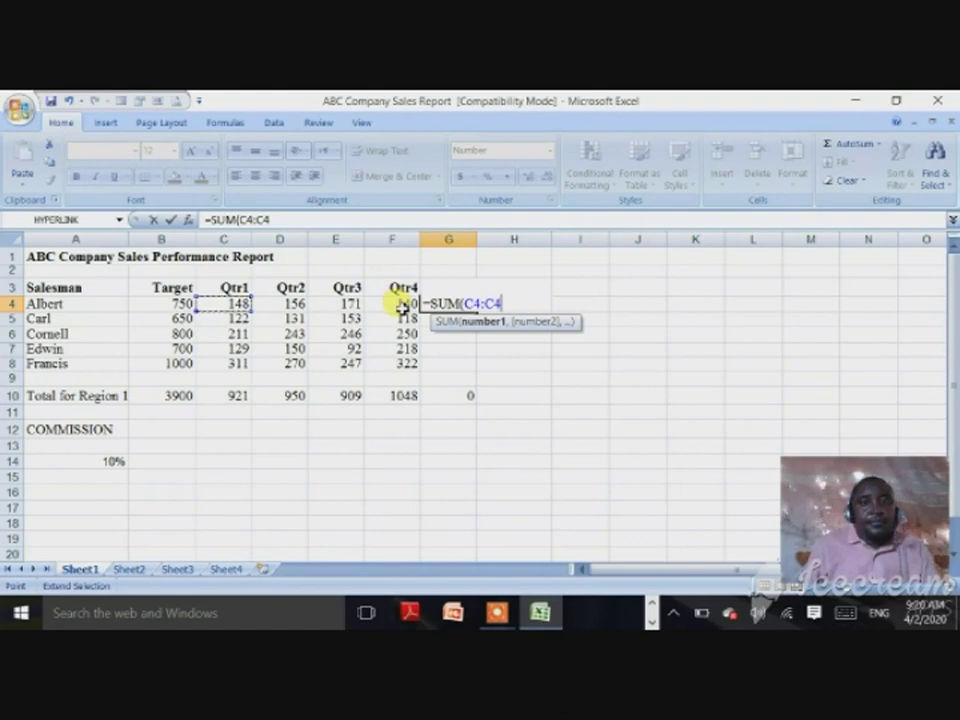
click(400, 305)
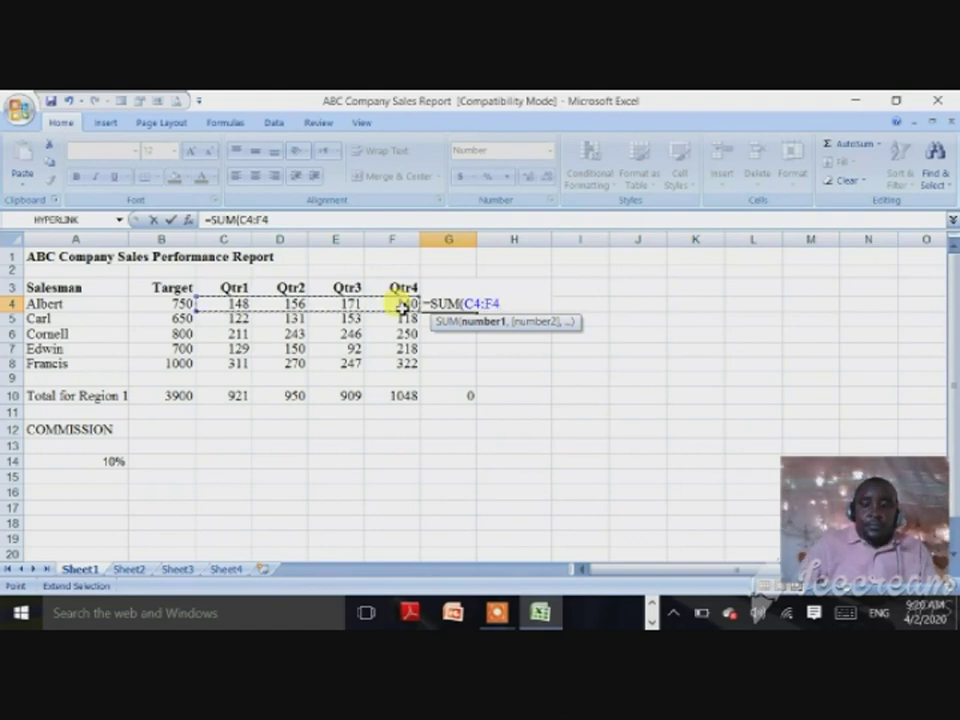
text())
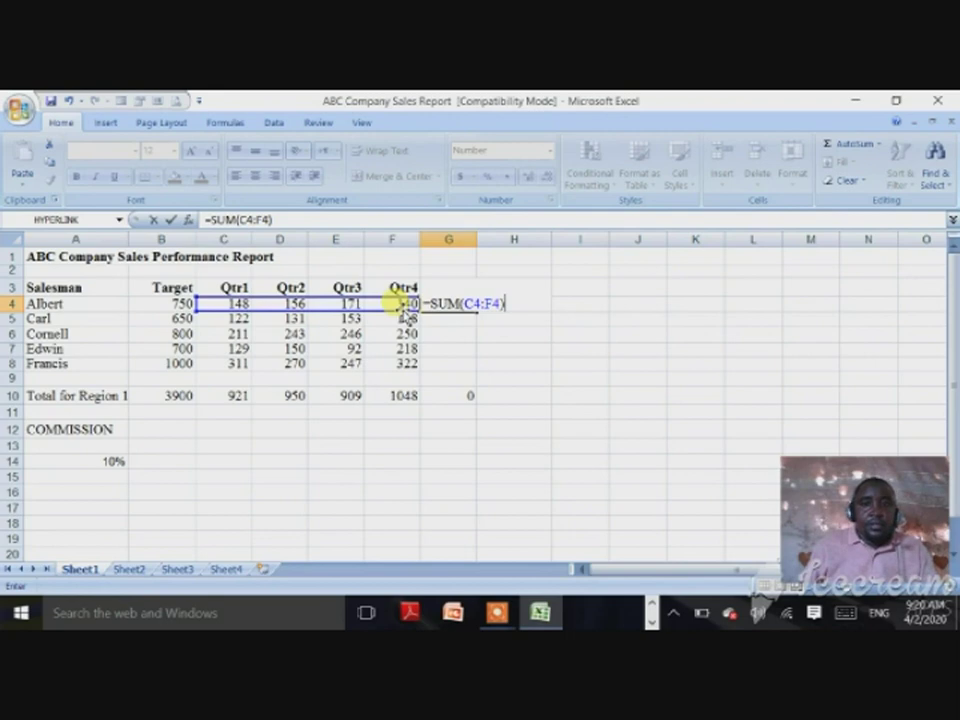
key(Return)
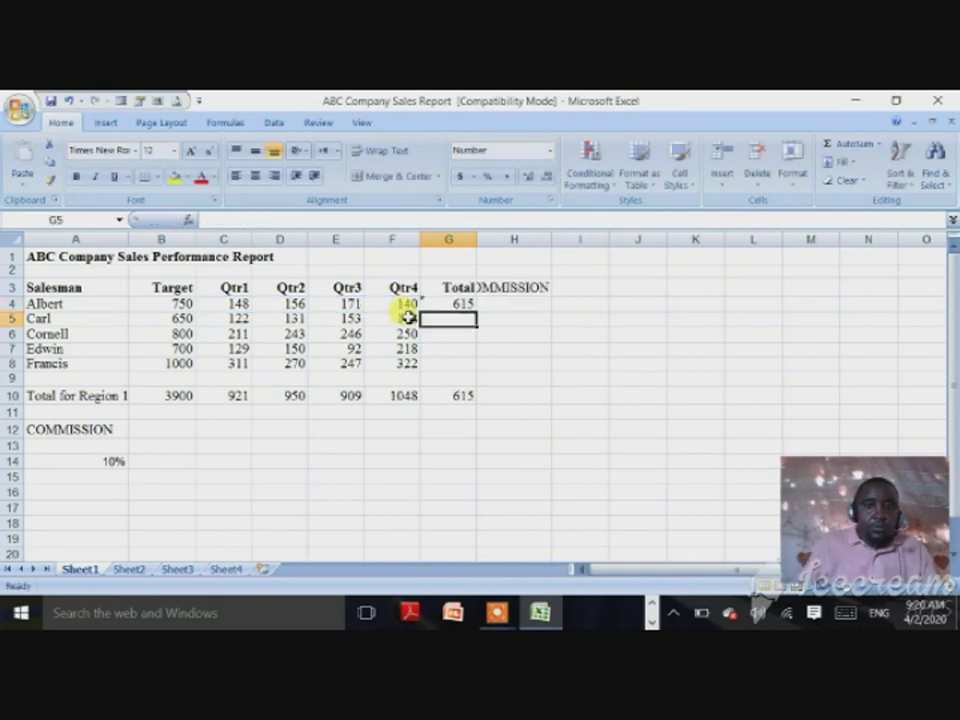
click(446, 303)
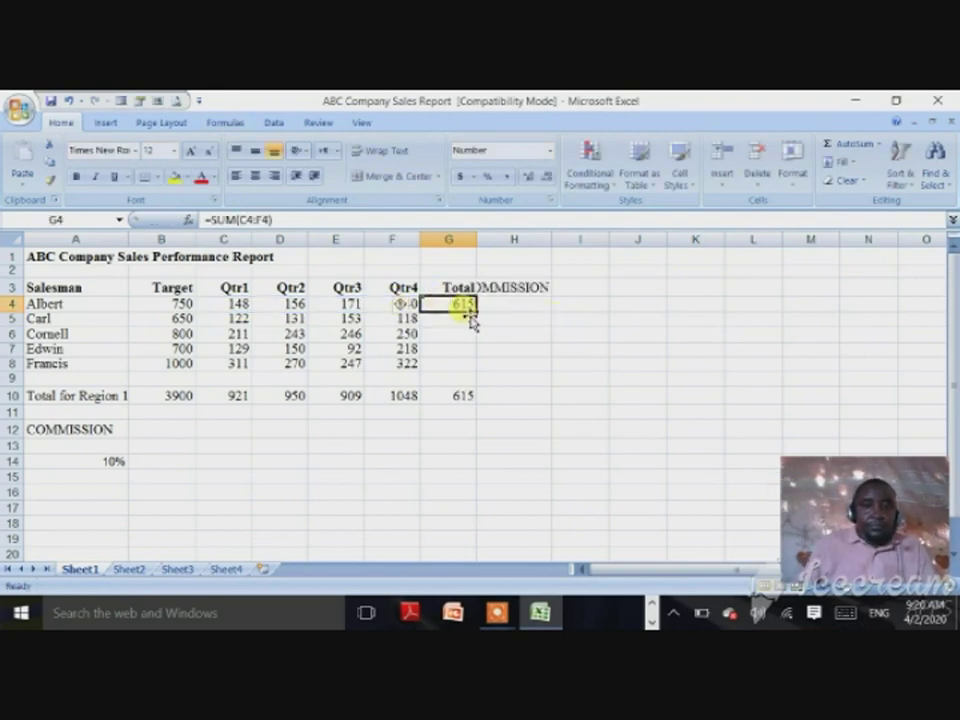
drag(475, 311, 465, 364)
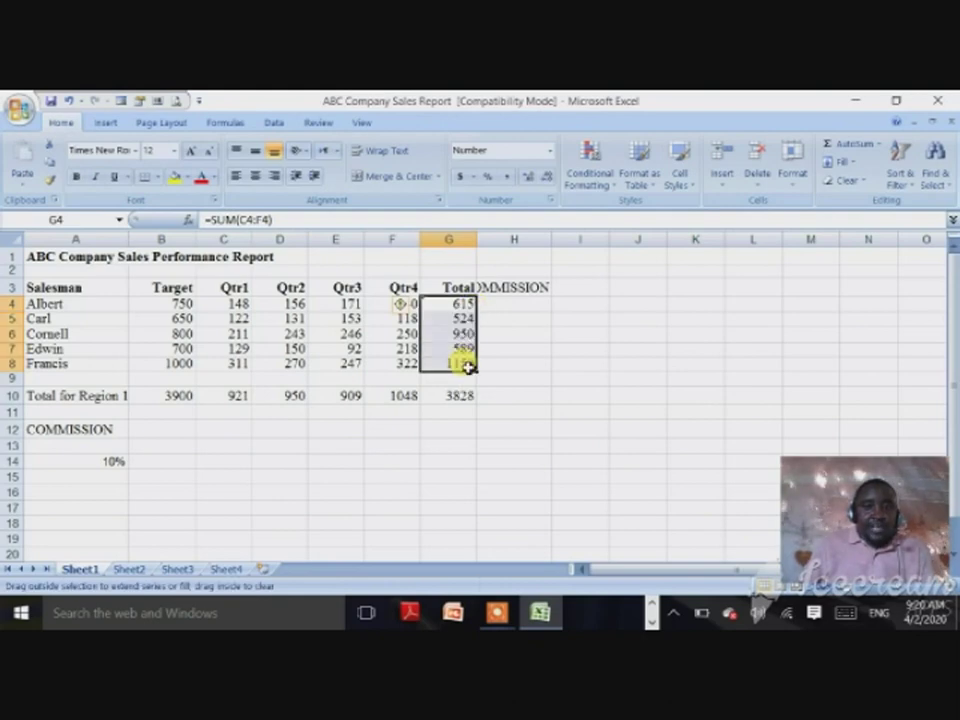
Enter the formula =A14*G4 in H4 to calculate the first salesman's commission from the rate and total.
click(525, 305)
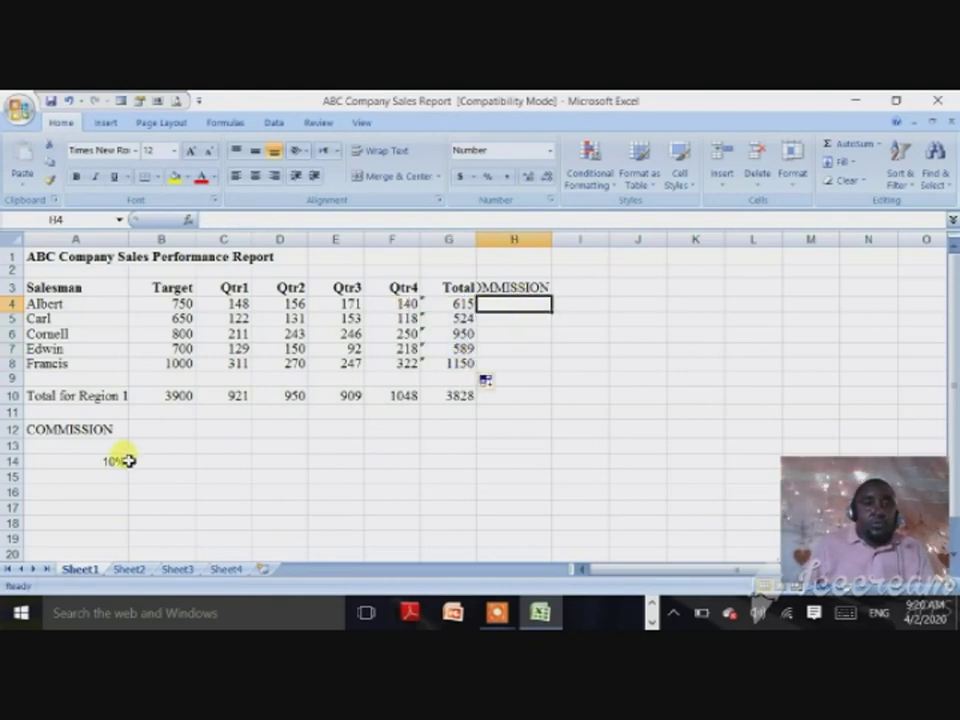
text(=)
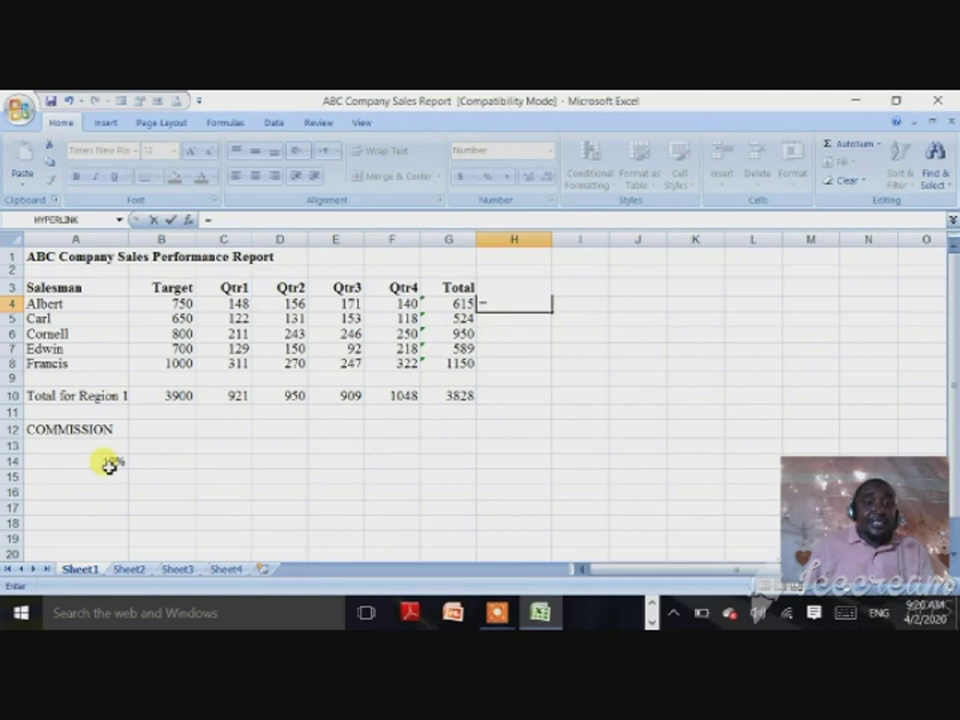
click(109, 465)
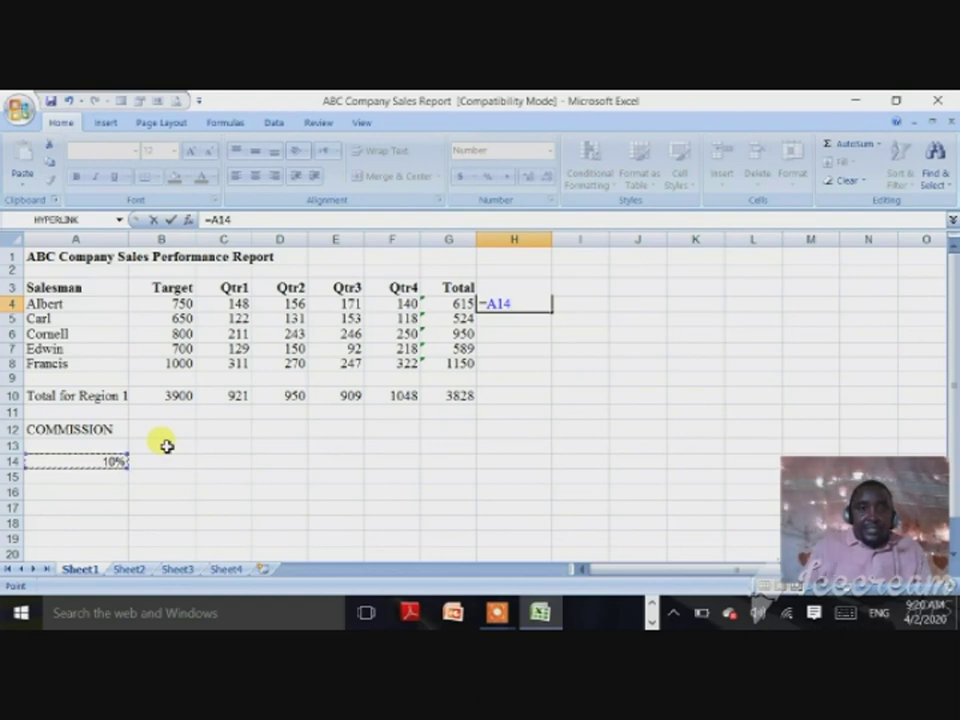
text(*)
click(457, 307)
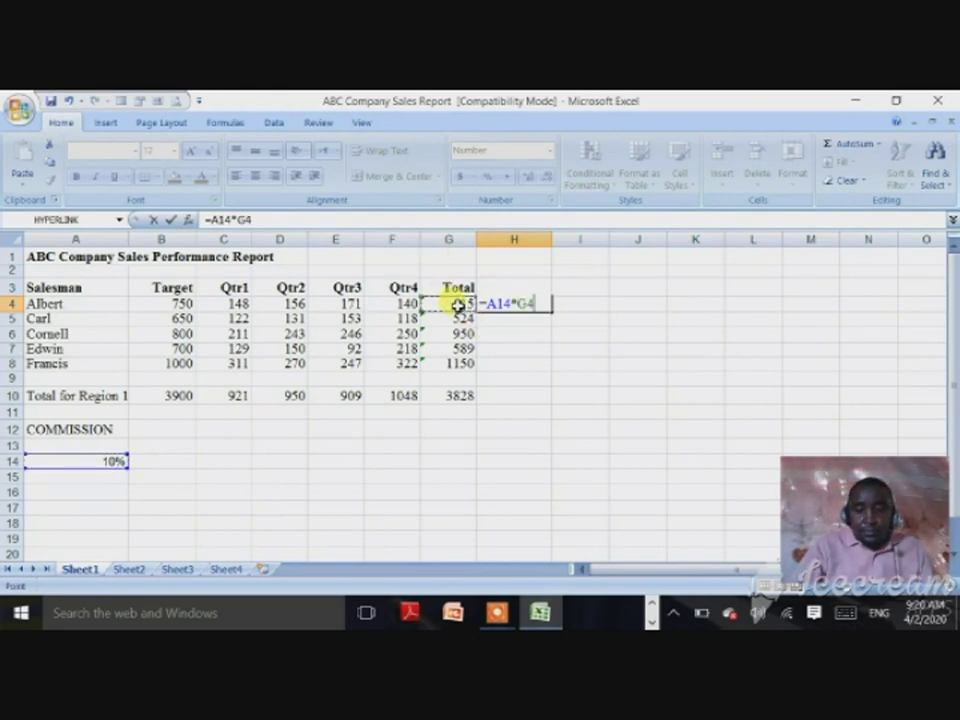
key(Return)
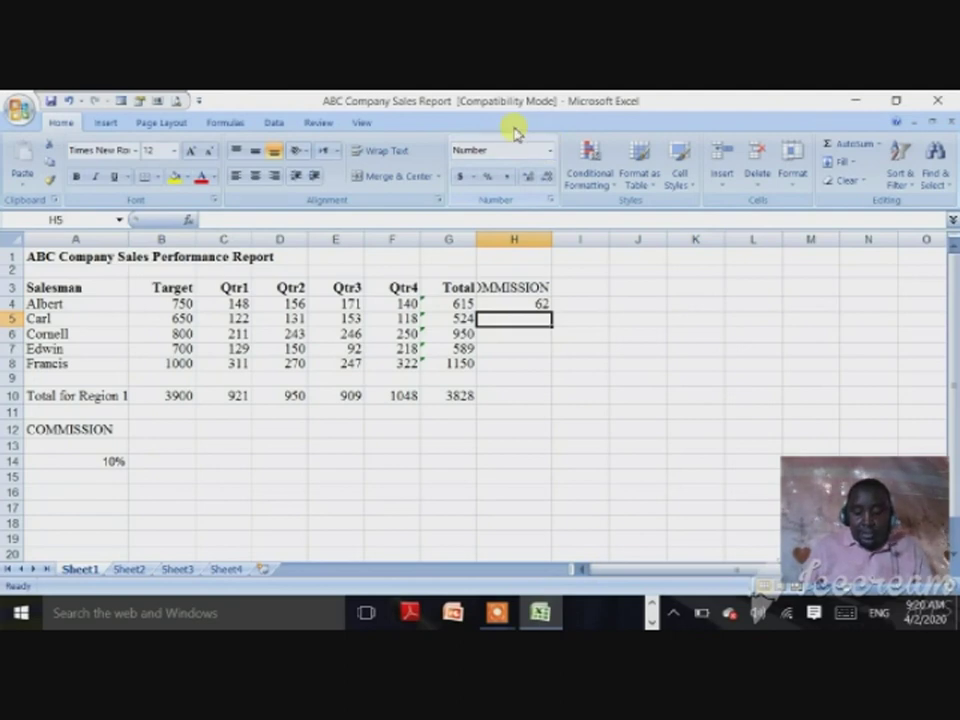
Fill the commission formula from H4 down through H8 for the remaining salesmen.
click(504, 304)
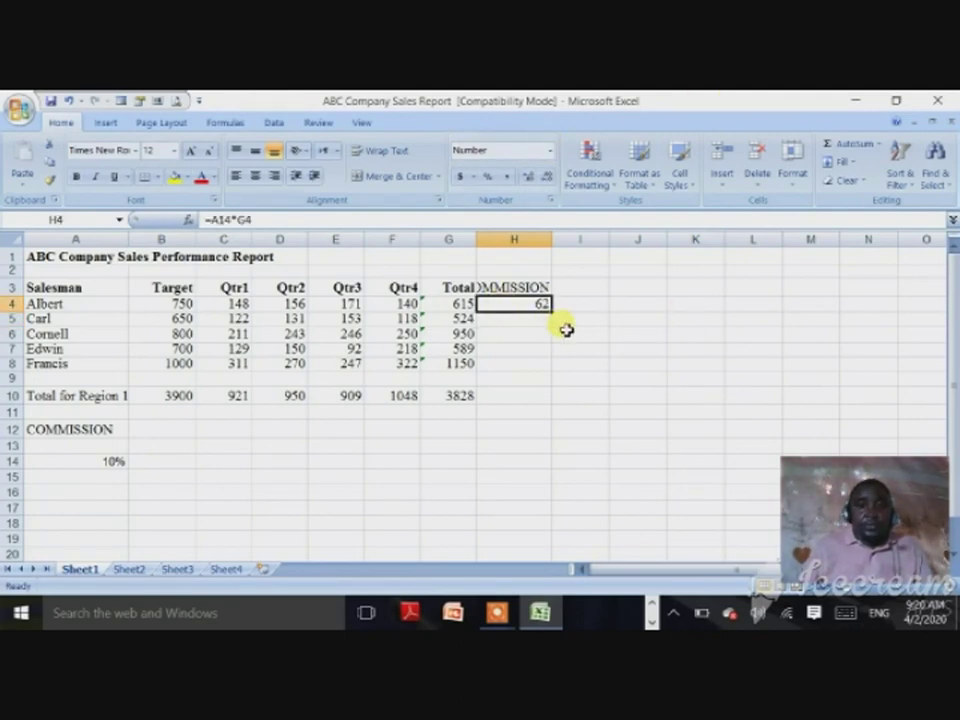
drag(551, 313, 538, 369)
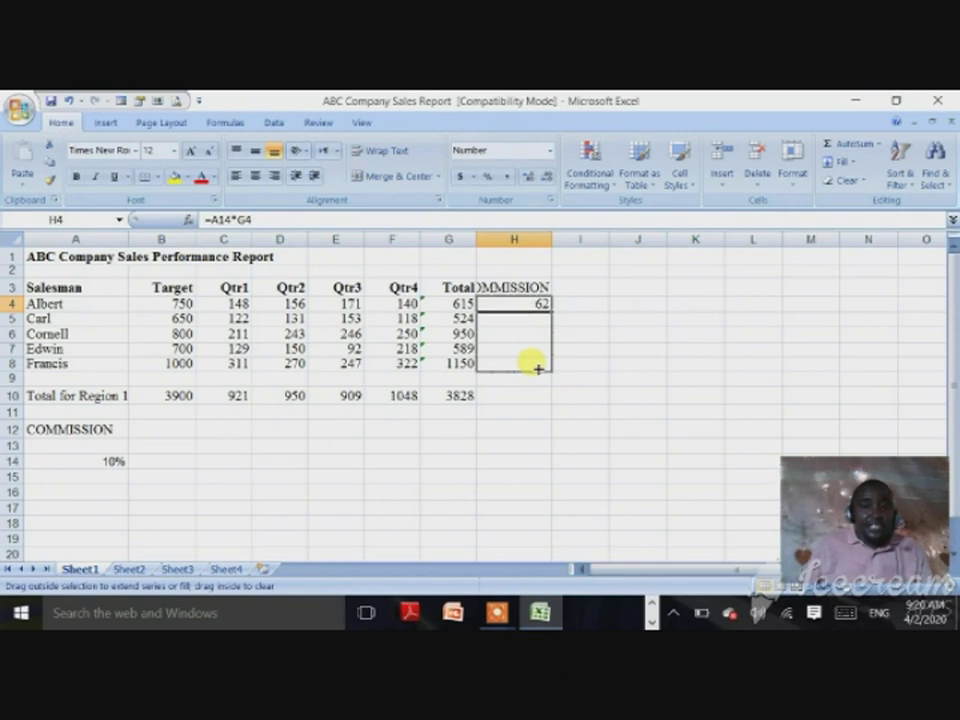
drag(538, 369, 536, 366)
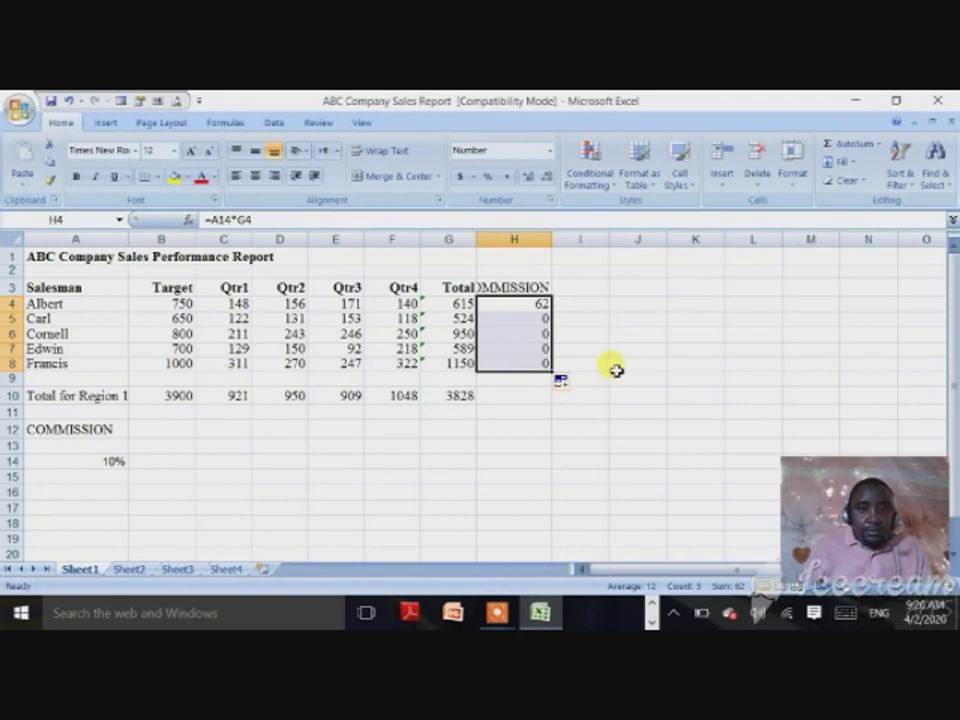
Compare the copied commission formulas in H4, H5 and H6, and inspect cell A15 that the H5 formula refers to.
click(520, 304)
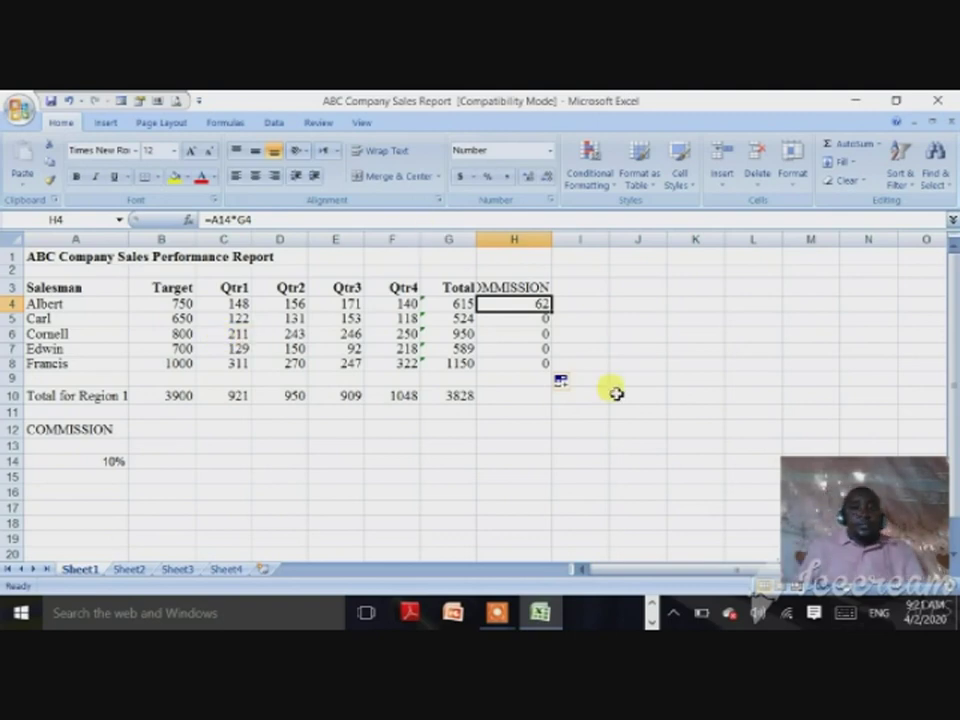
click(522, 321)
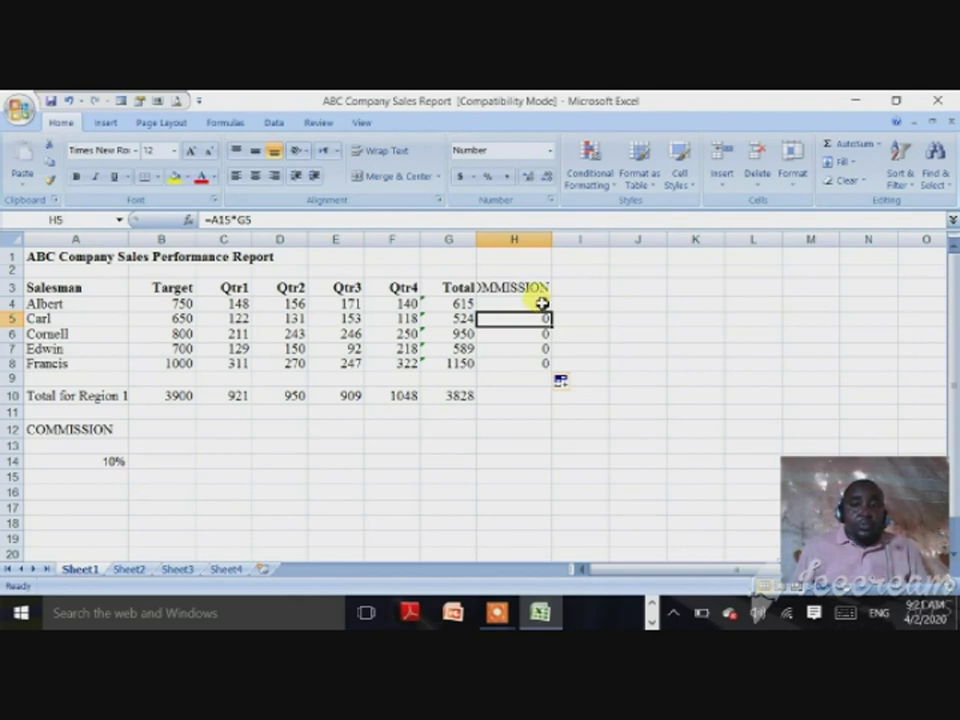
click(540, 302)
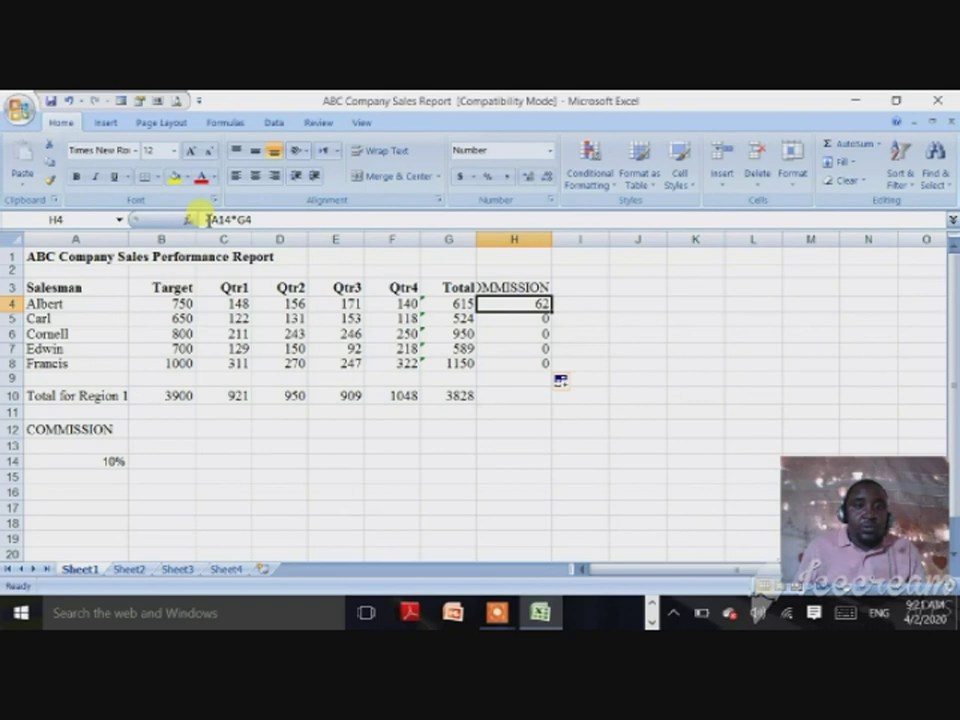
click(511, 317)
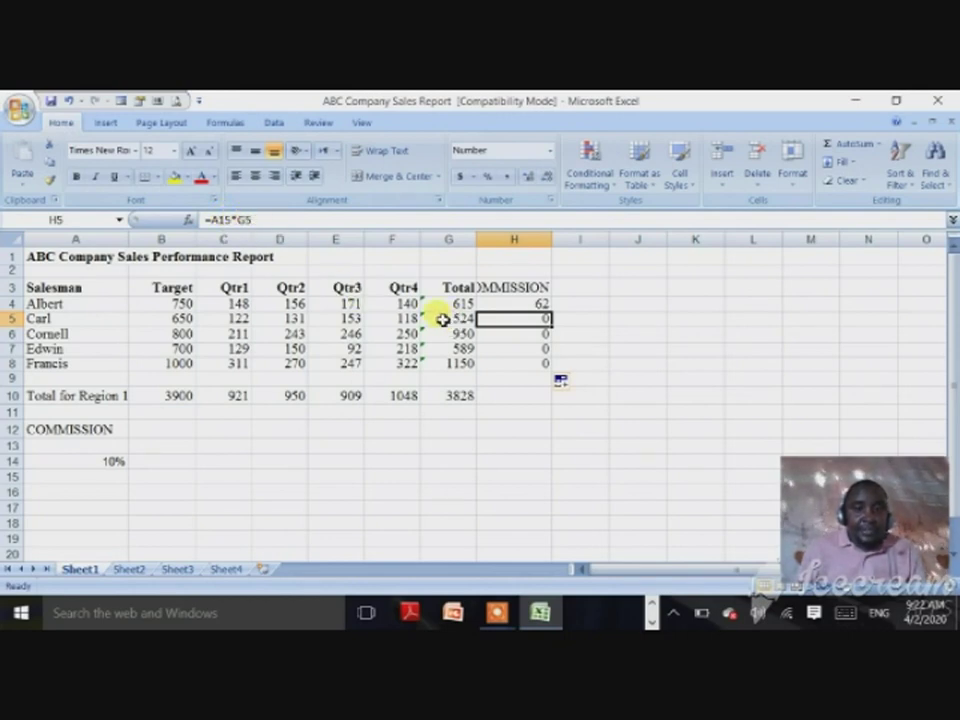
click(110, 474)
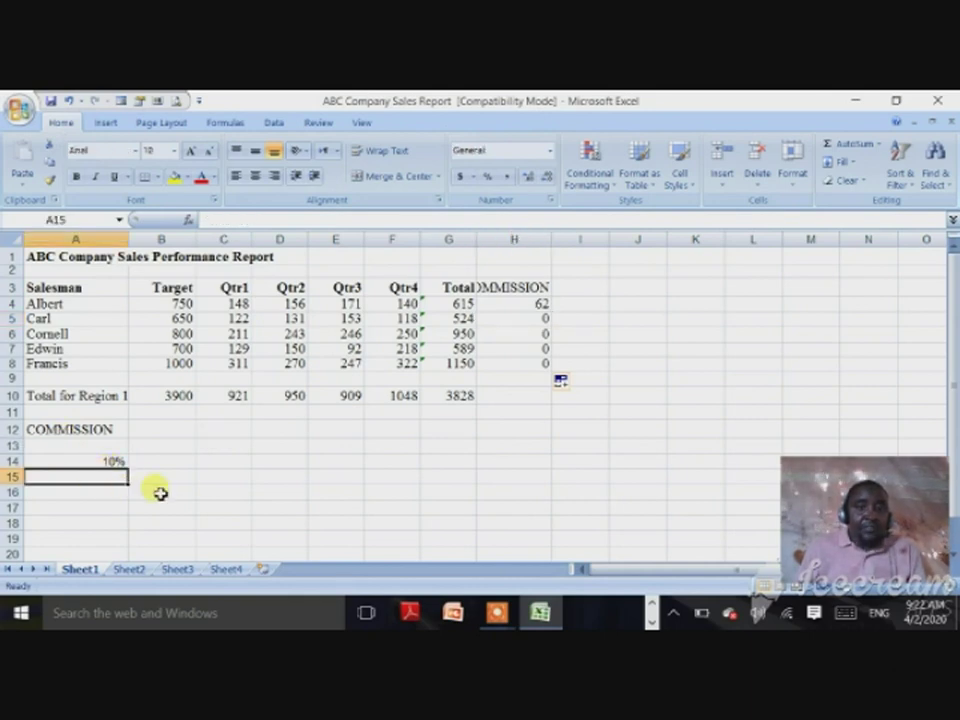
click(522, 337)
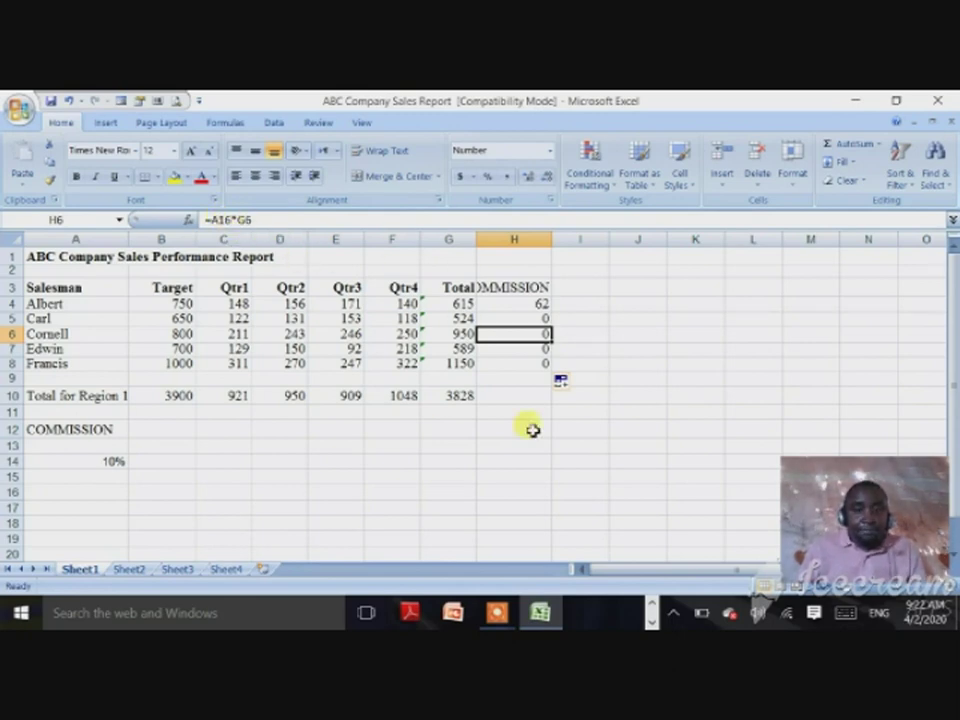
Compare the commission formulas in H8 and H4, and inspect the total formula in G4 that H4 refers to.
click(522, 363)
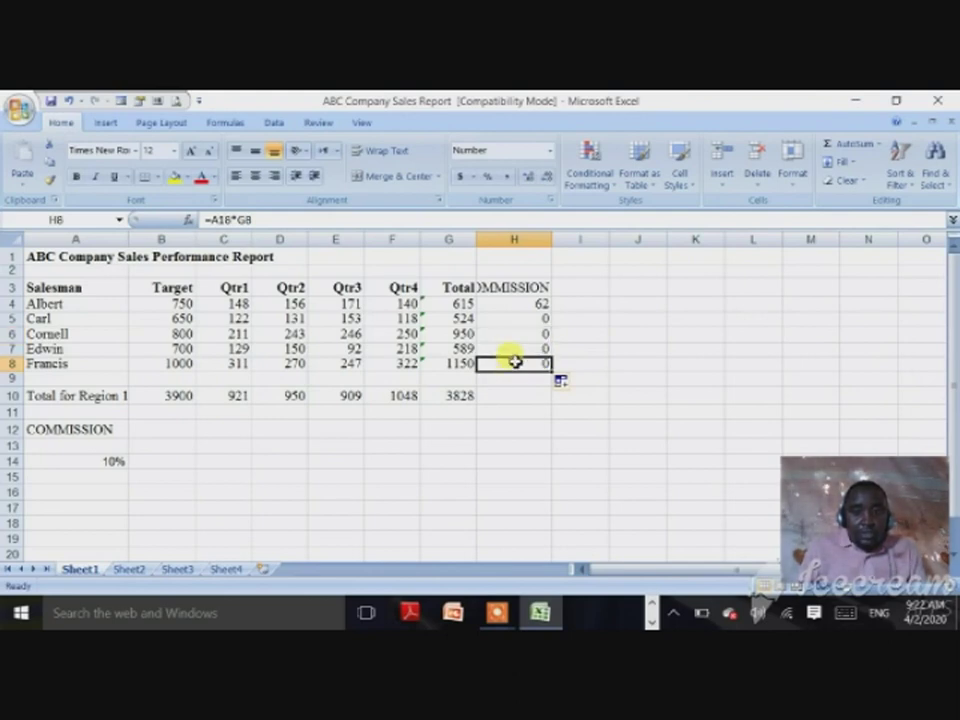
click(514, 306)
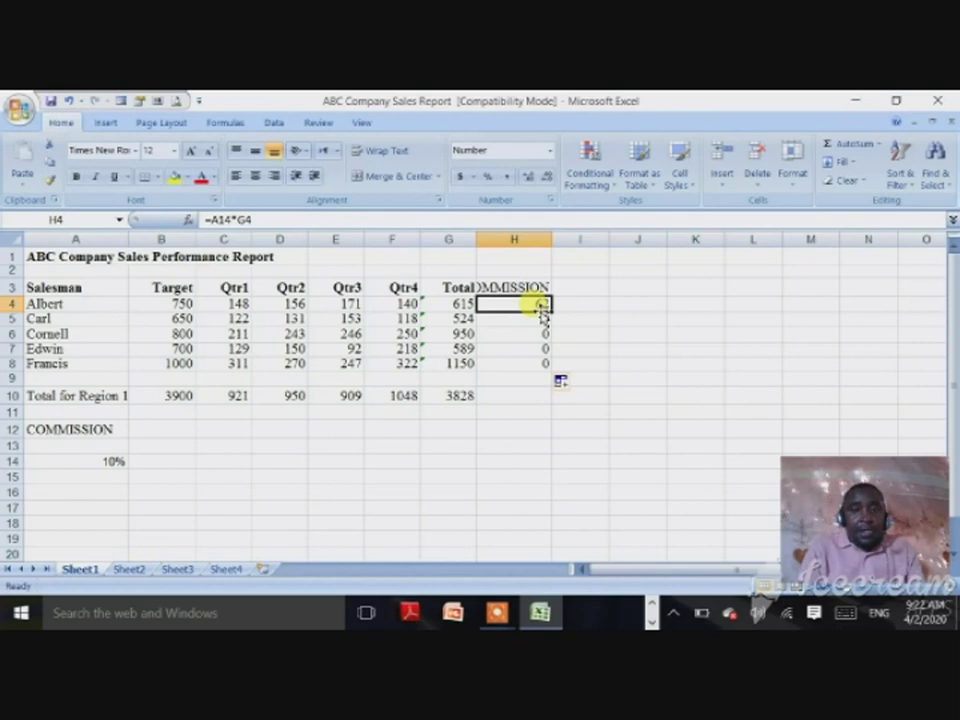
click(461, 303)
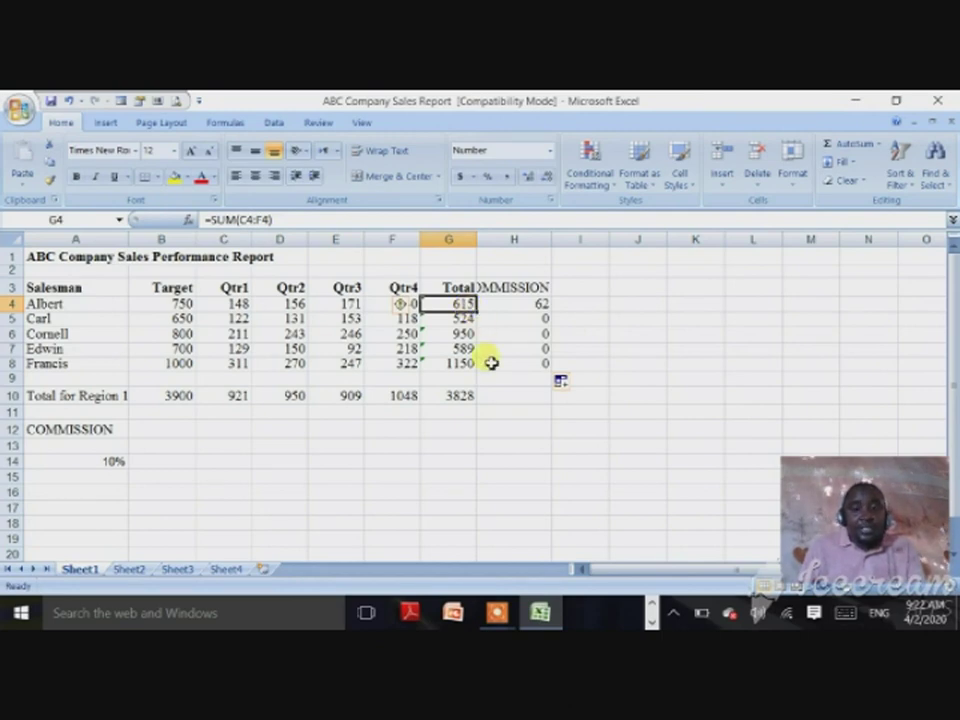
Clear the relative-reference commission formulas from H4 through H8.
click(518, 306)
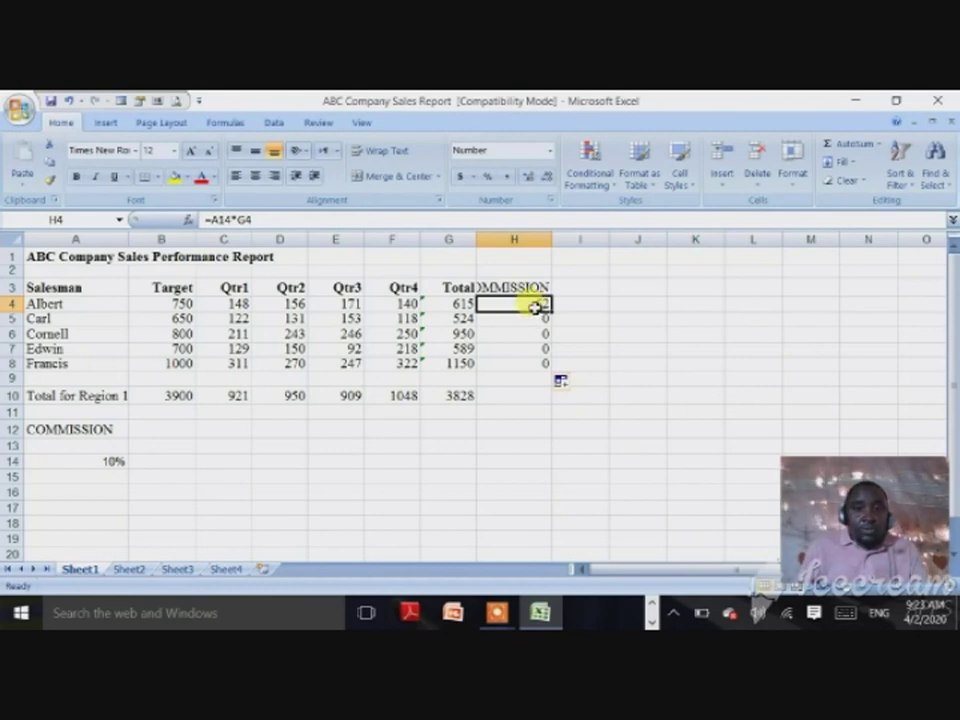
drag(544, 302, 537, 364)
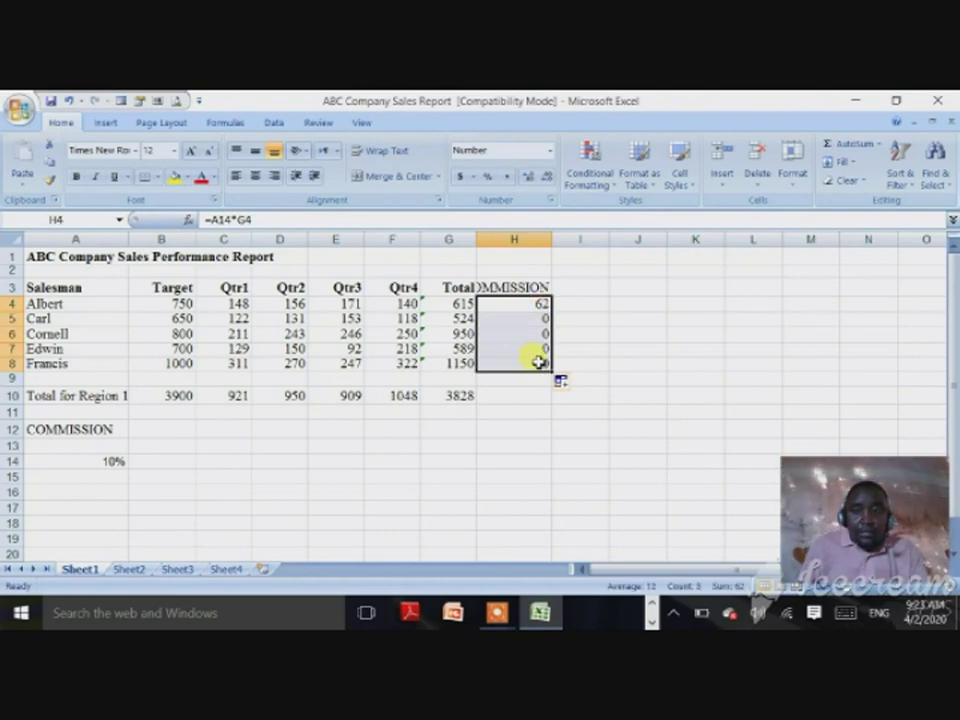
key(Delete)
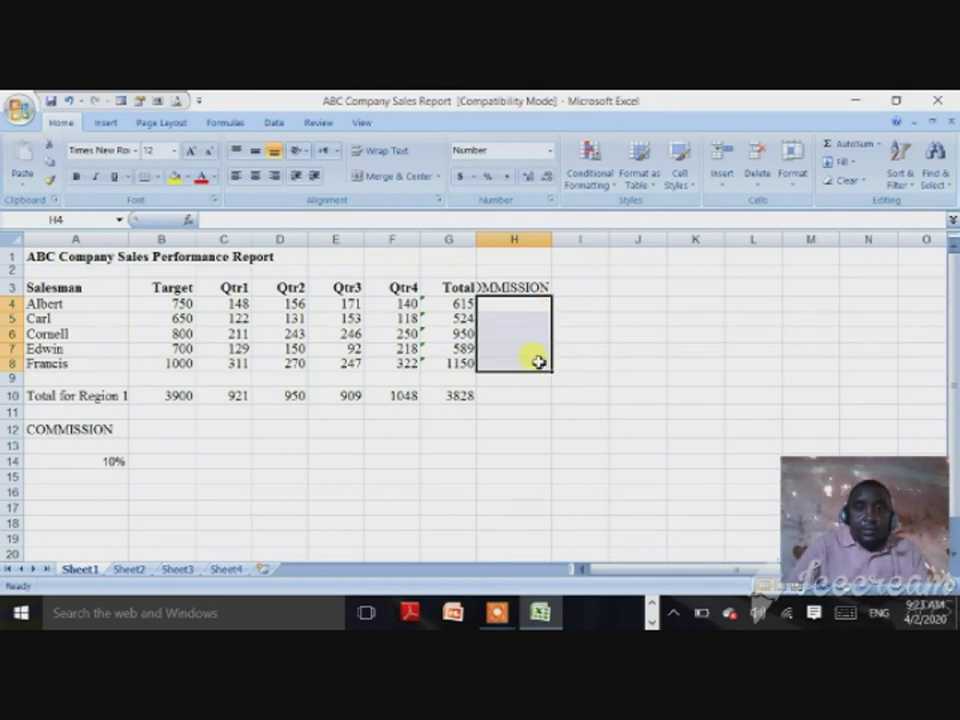
Enter the formula =$A$14*G4 in H4, making the commission rate reference absolute.
click(548, 303)
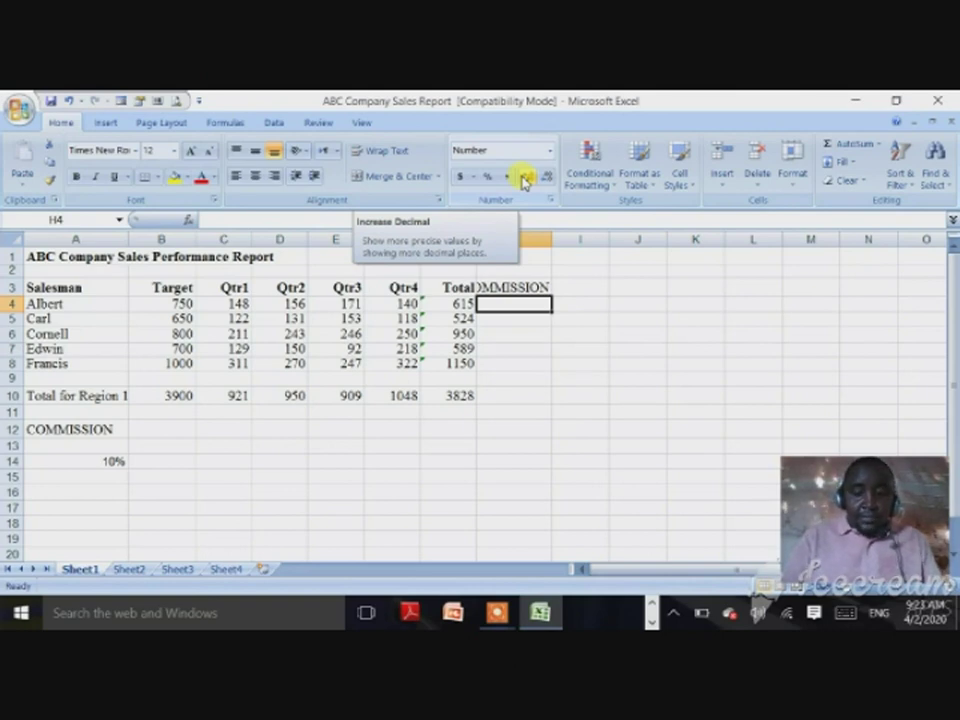
text(=)
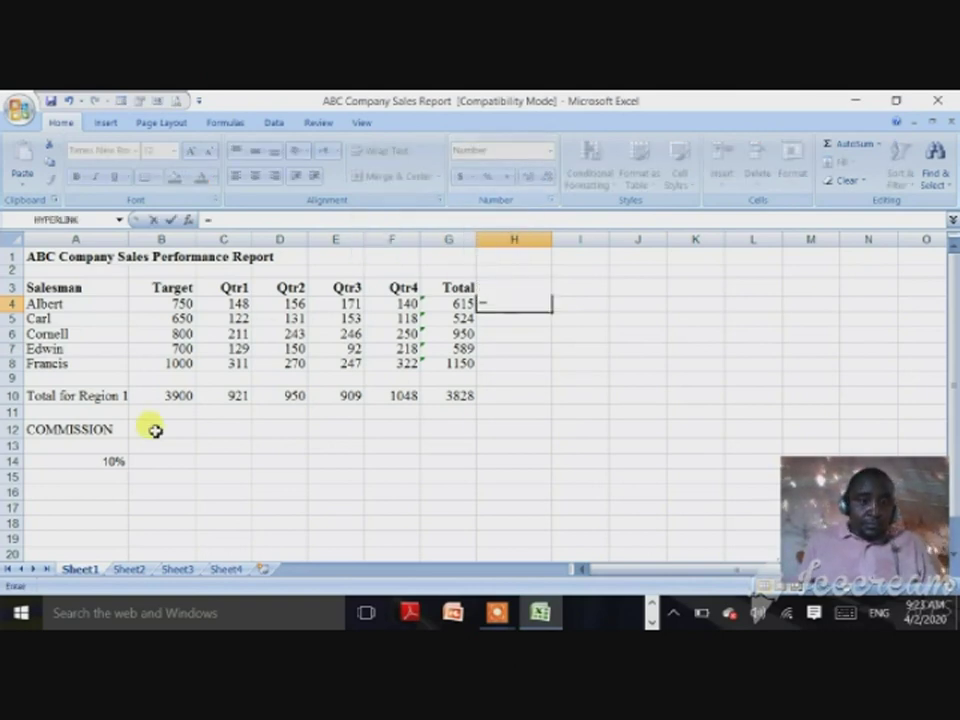
click(109, 461)
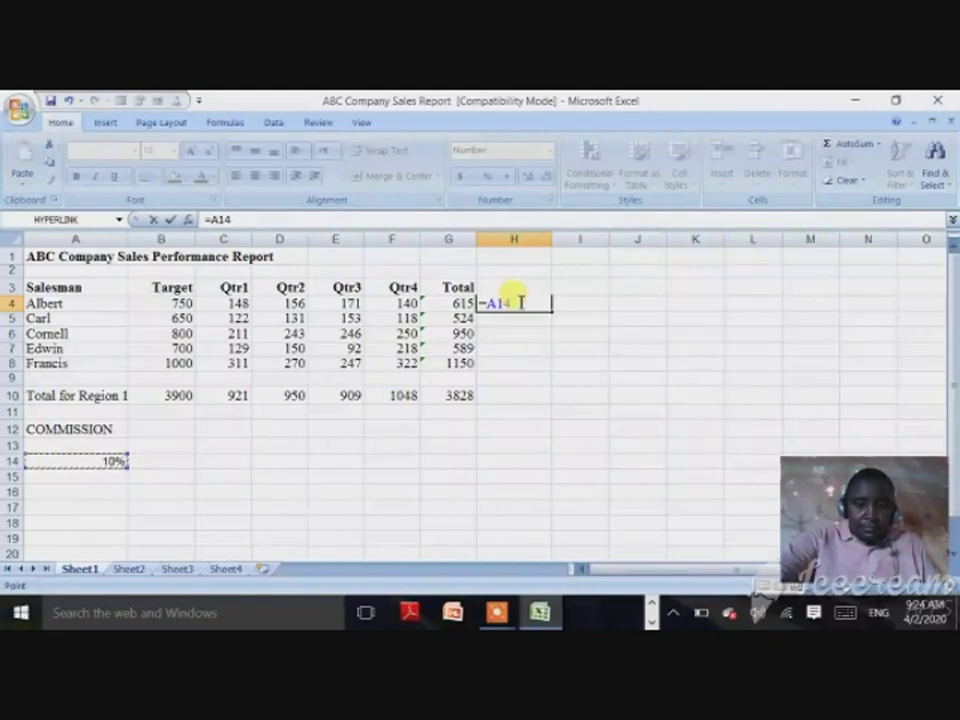
text(*)
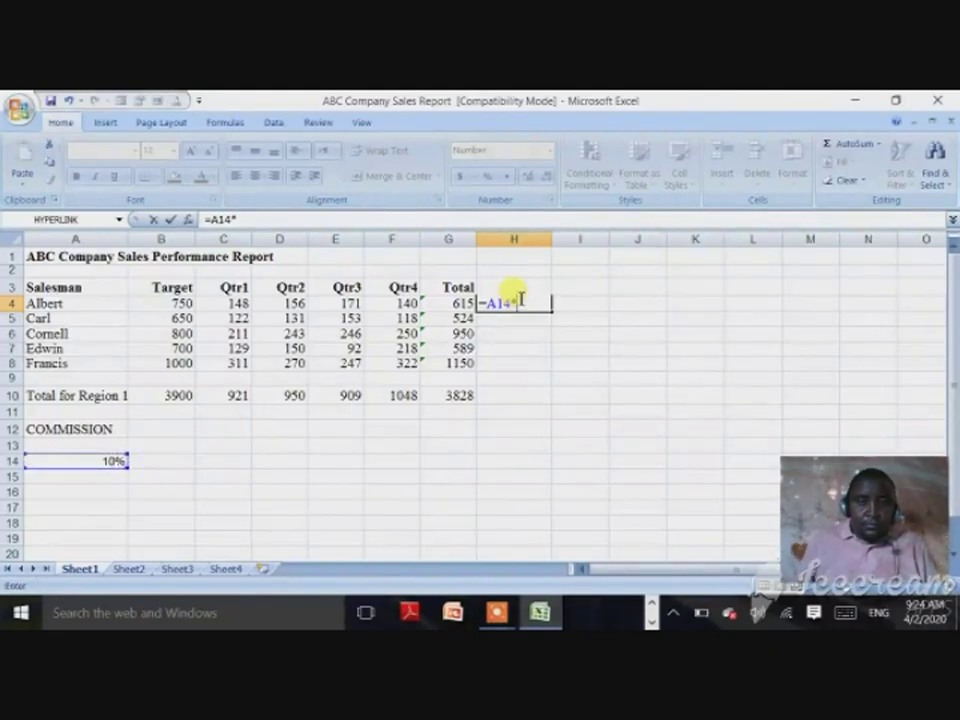
click(458, 302)
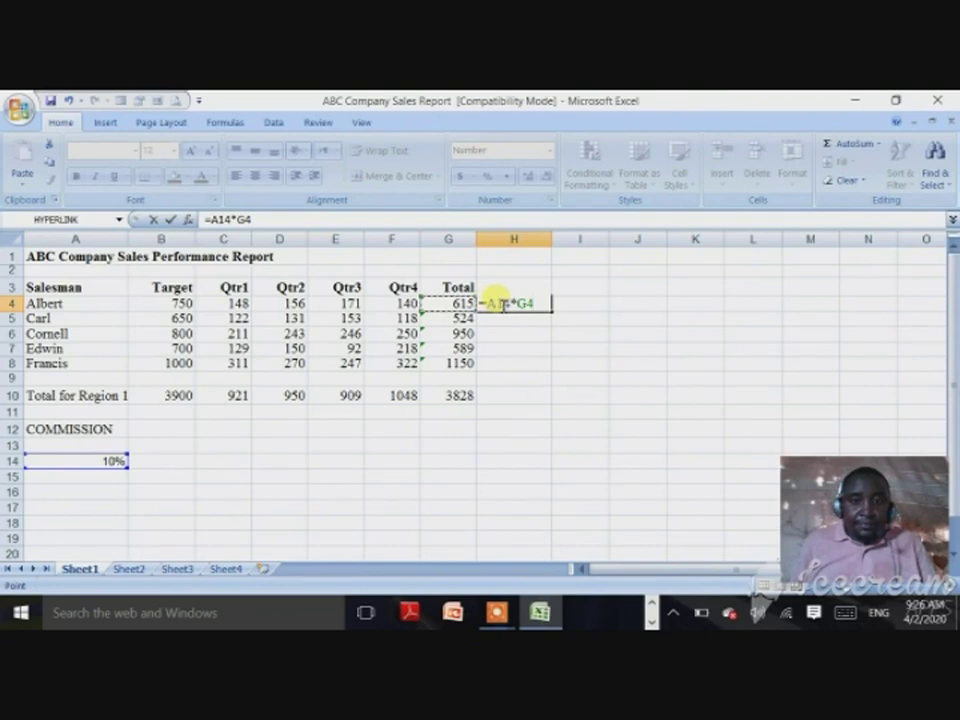
key(F2)
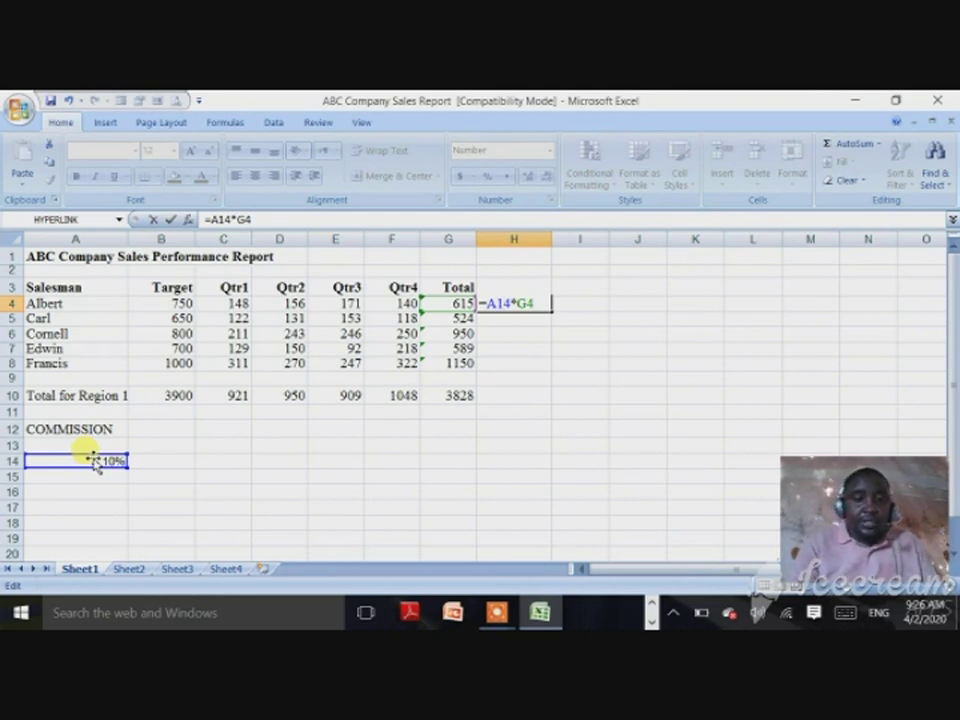
key(F4)
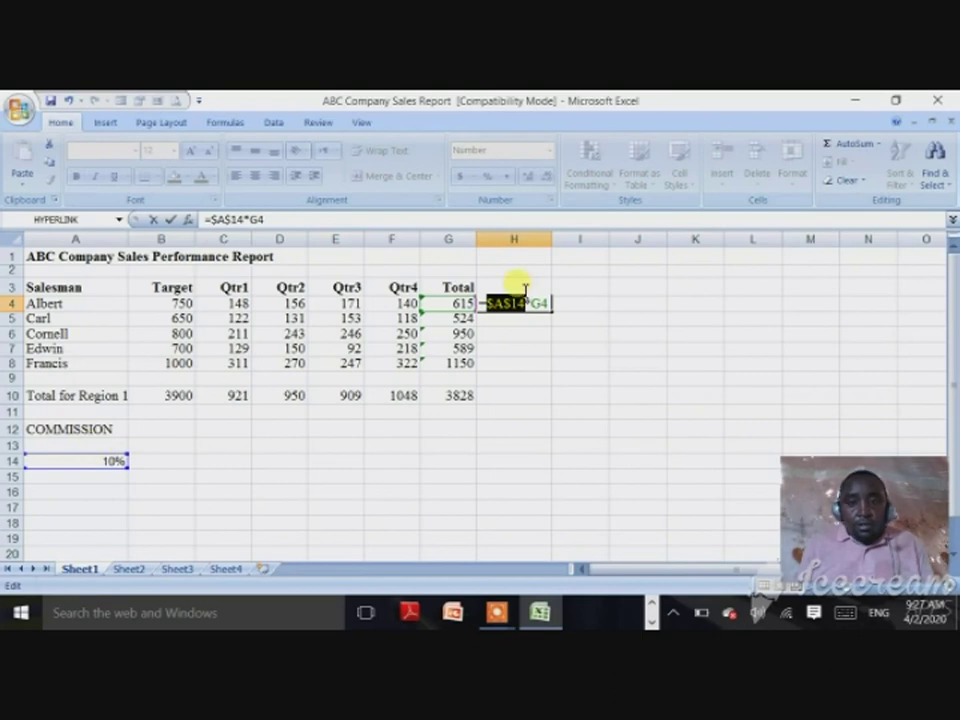
key(Return)
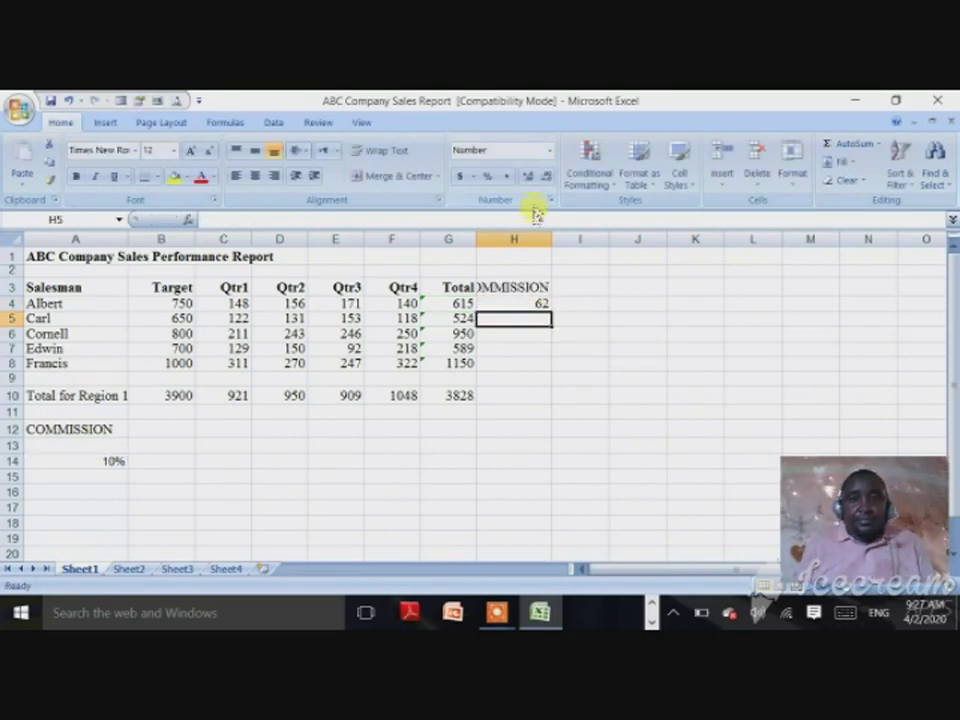
Fill the absolute-reference commission formula from H4 down through H8.
click(542, 302)
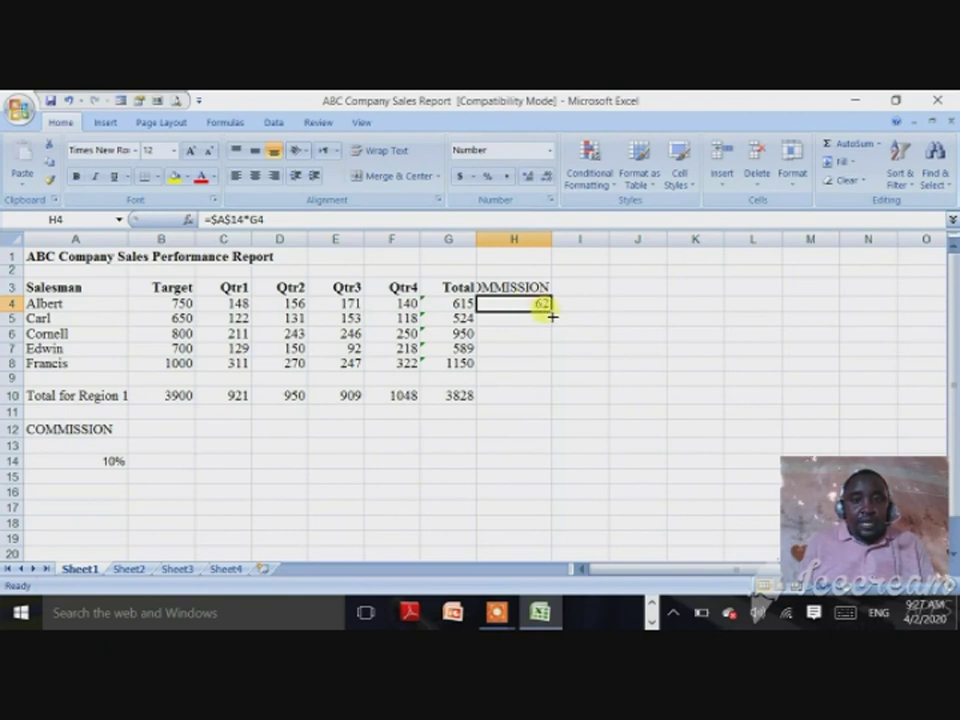
drag(551, 316, 561, 380)
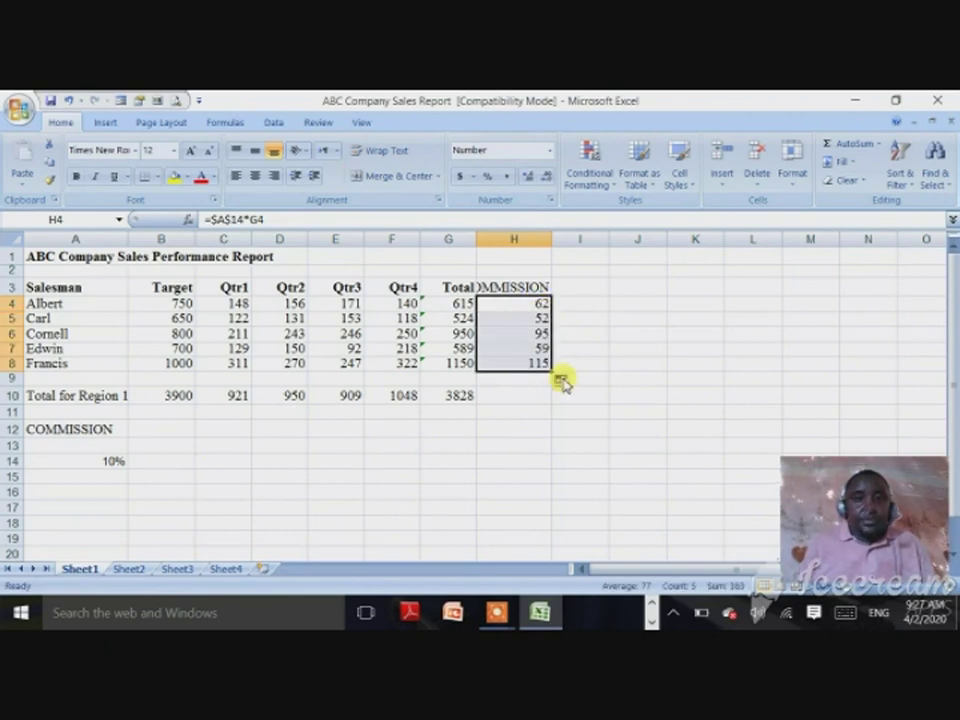
Check the formulas in H4 and H8, examining the $A$14 rate reference, and leave the H8 formula as it is.
click(526, 305)
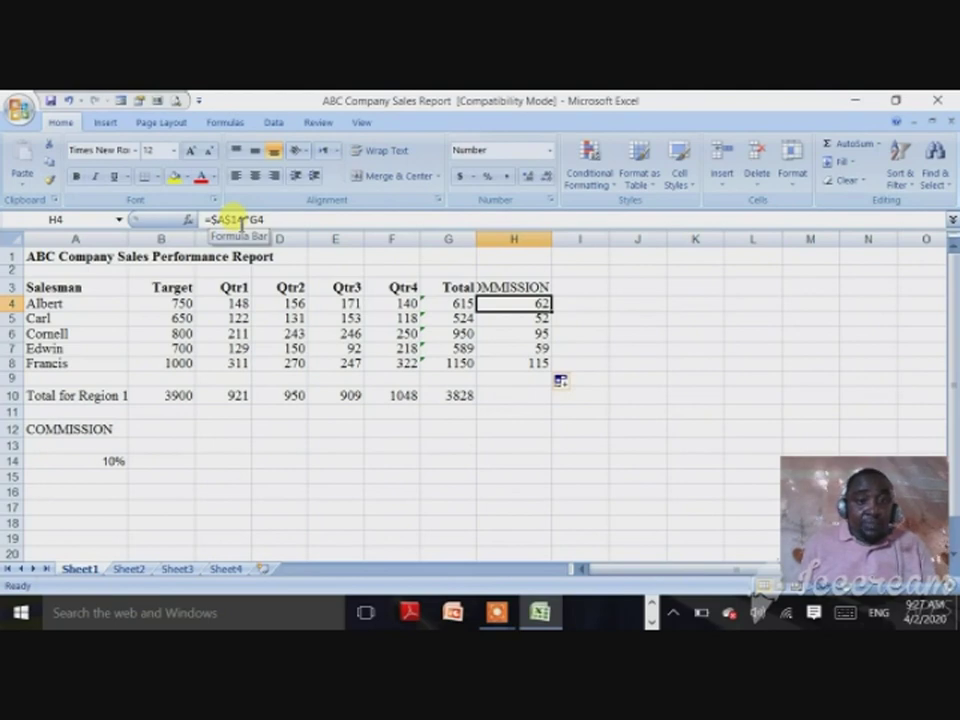
click(522, 364)
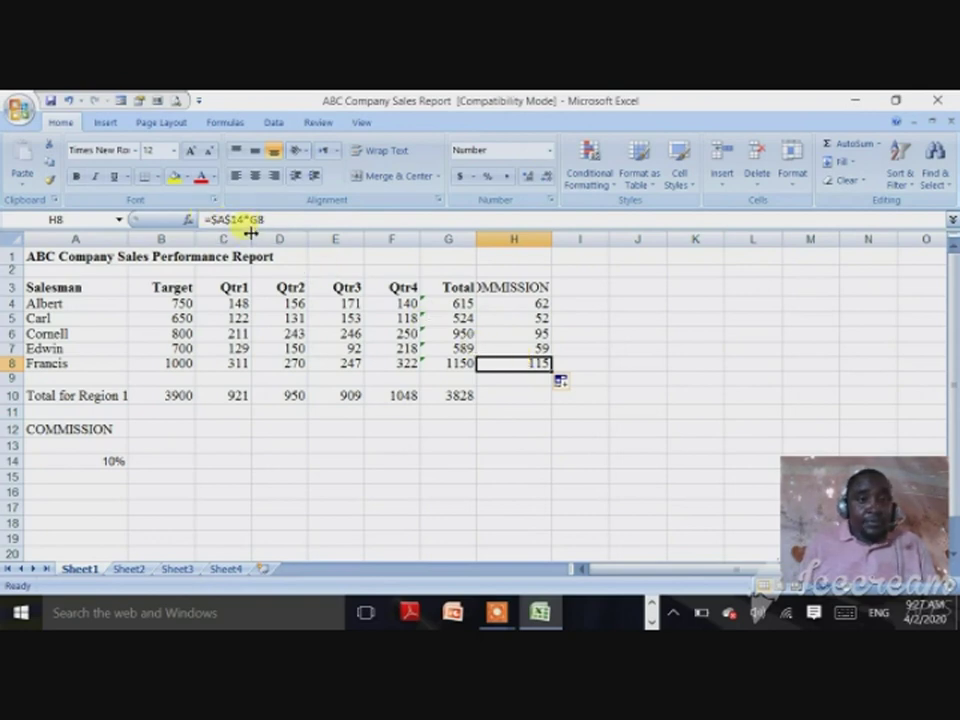
drag(243, 219, 212, 219)
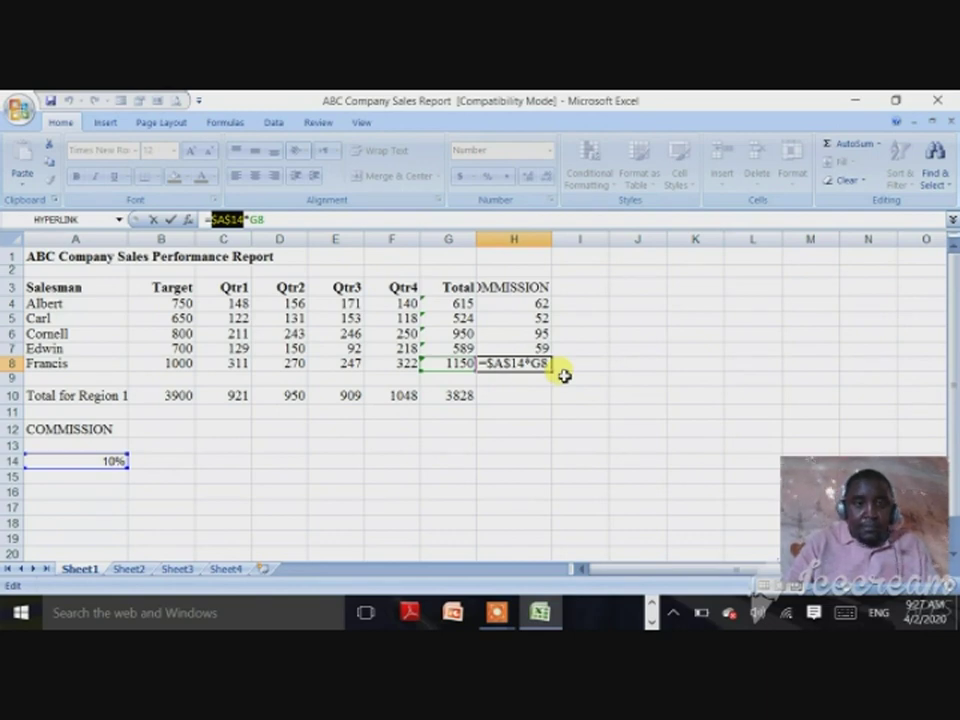
key(Return)
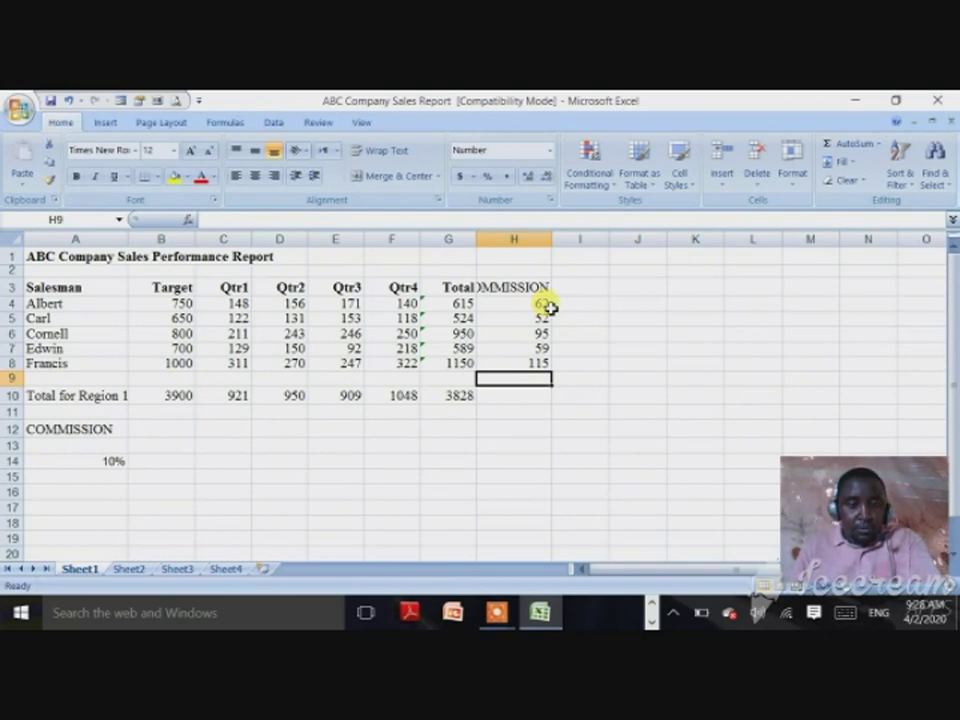
click(541, 615)
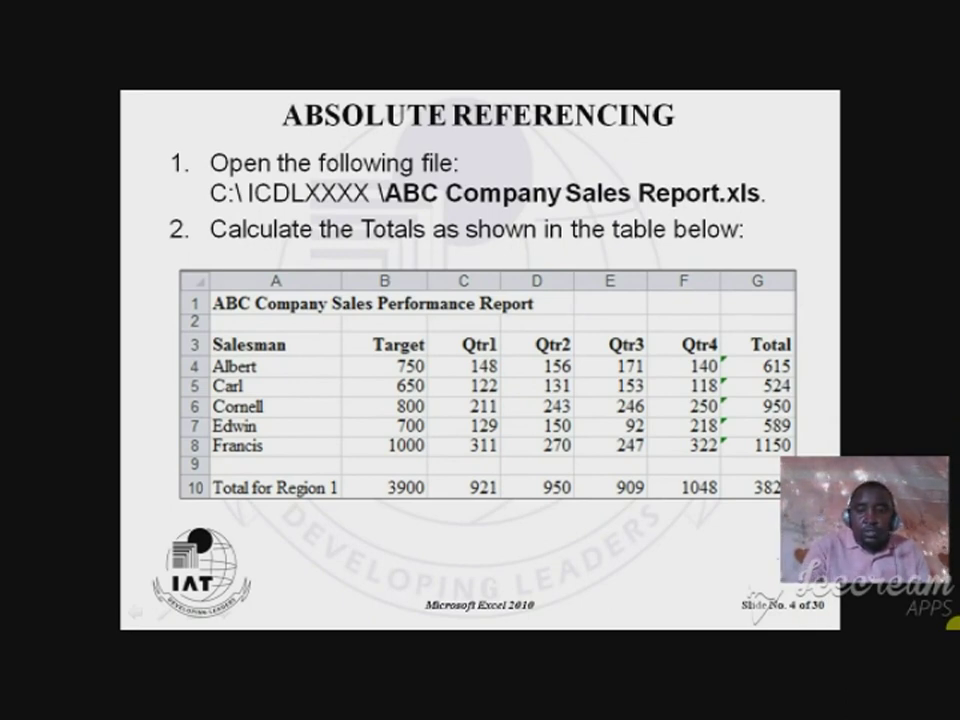
key(Right)
key(Right)
key(Right)
key(Right)
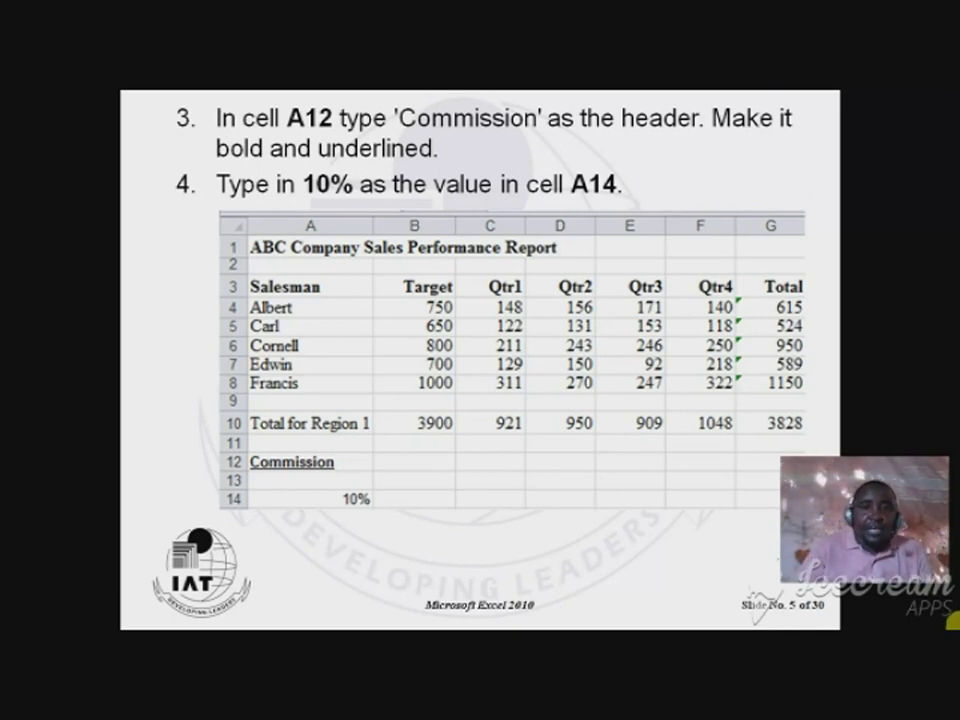
key(Right)
key(Right)
key(Right)
key(Right)
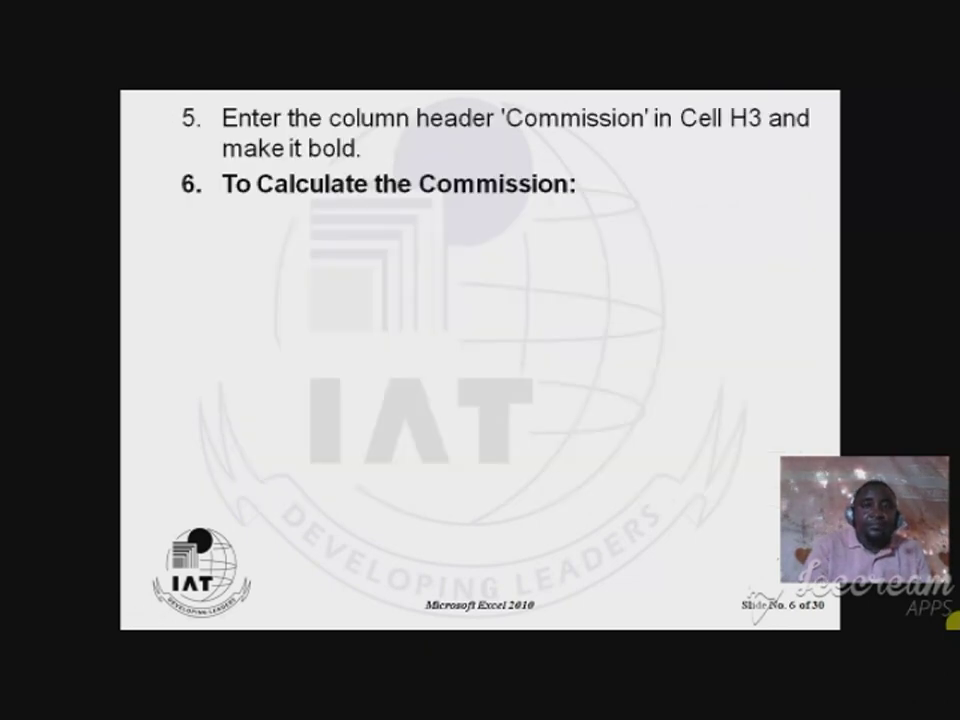
key(Right)
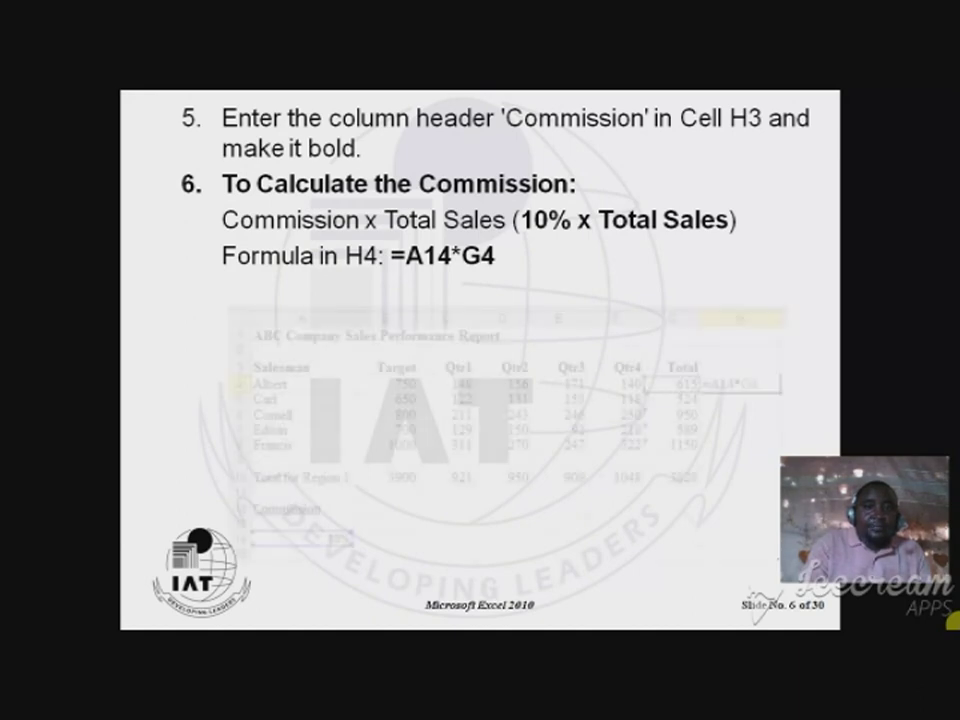
key(Right)
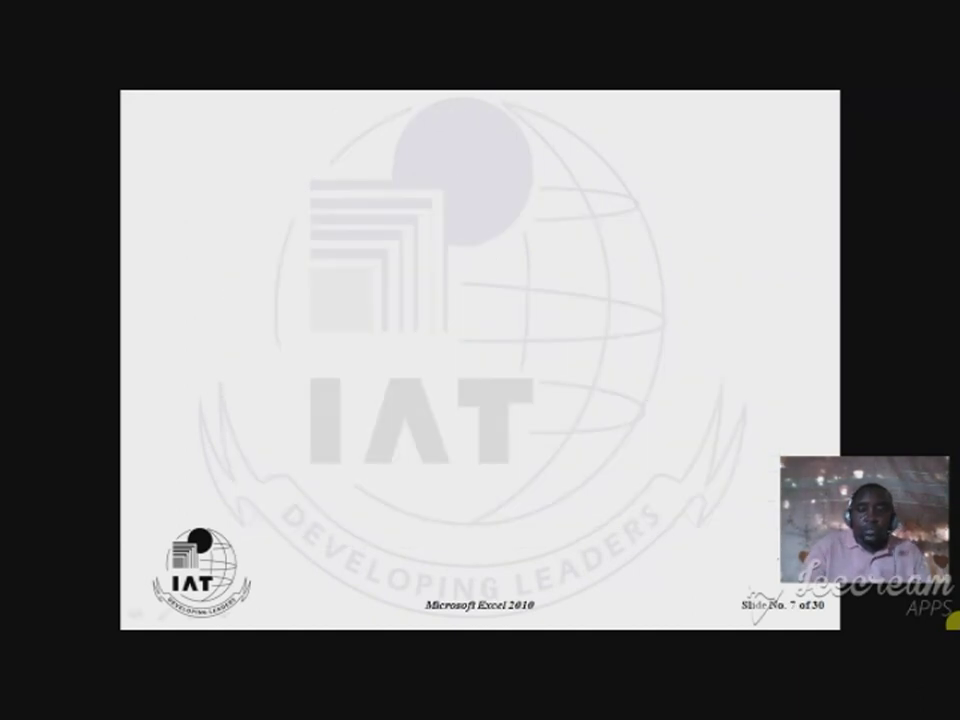
key(Left)
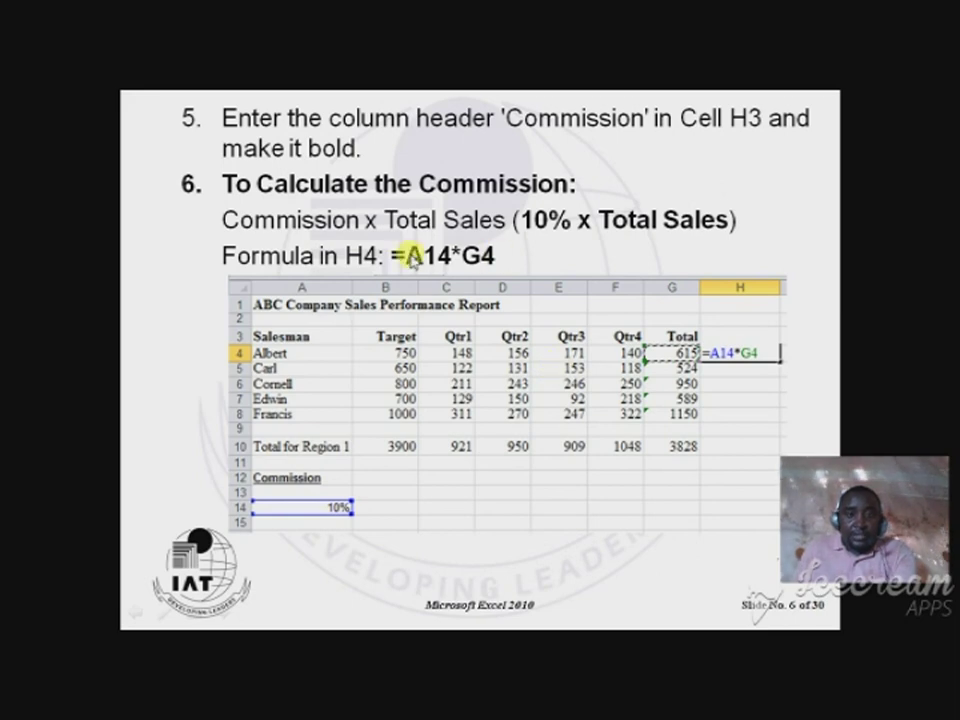
click(476, 256)
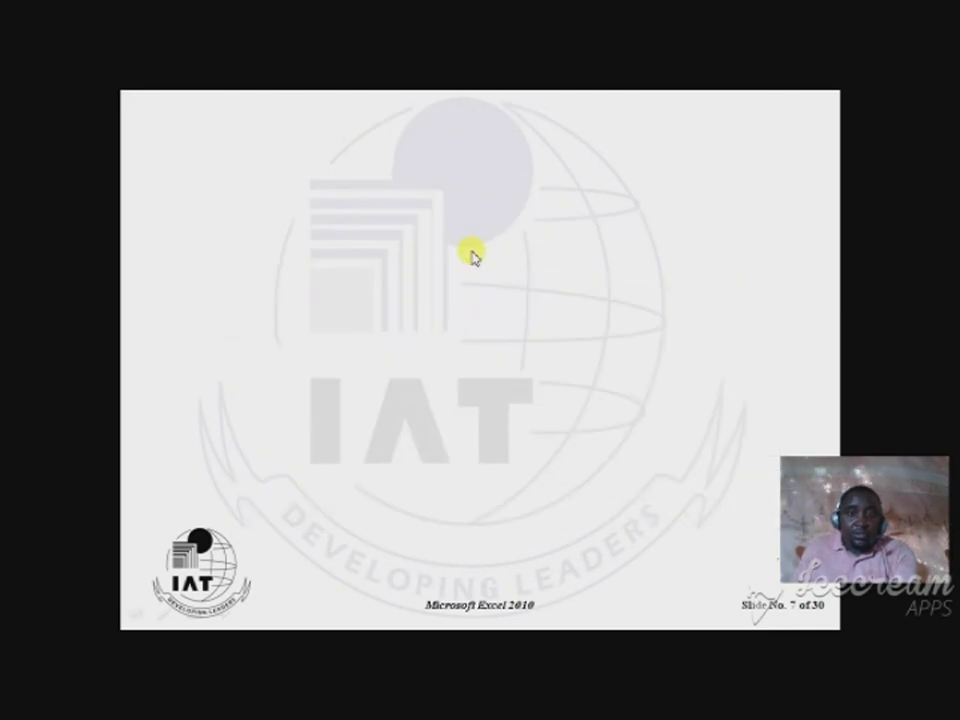
click(476, 256)
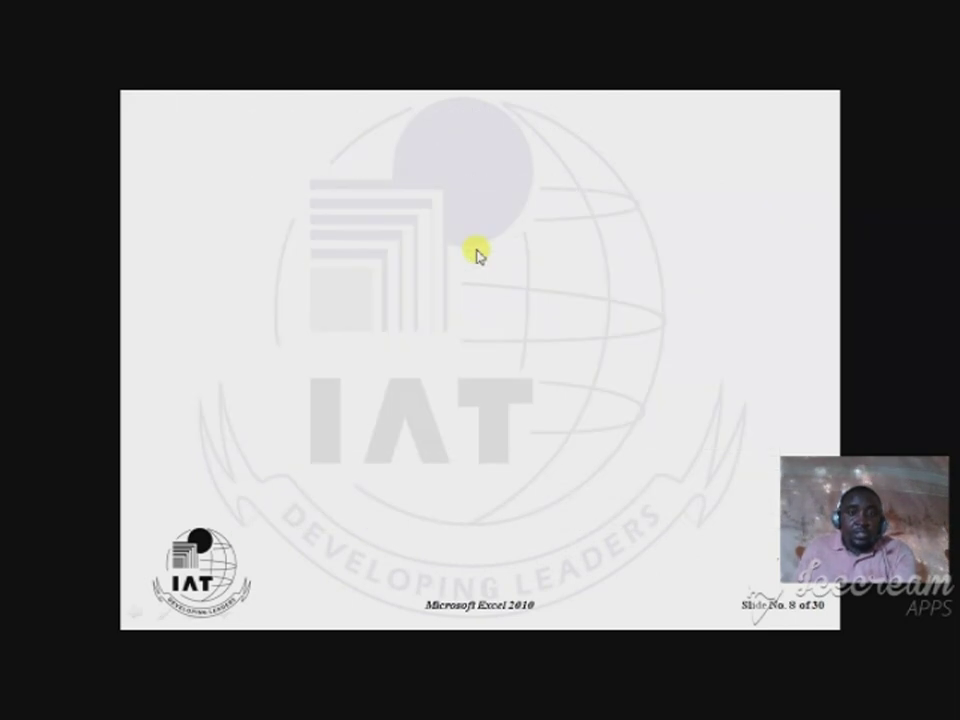
click(476, 250)
click(476, 250)
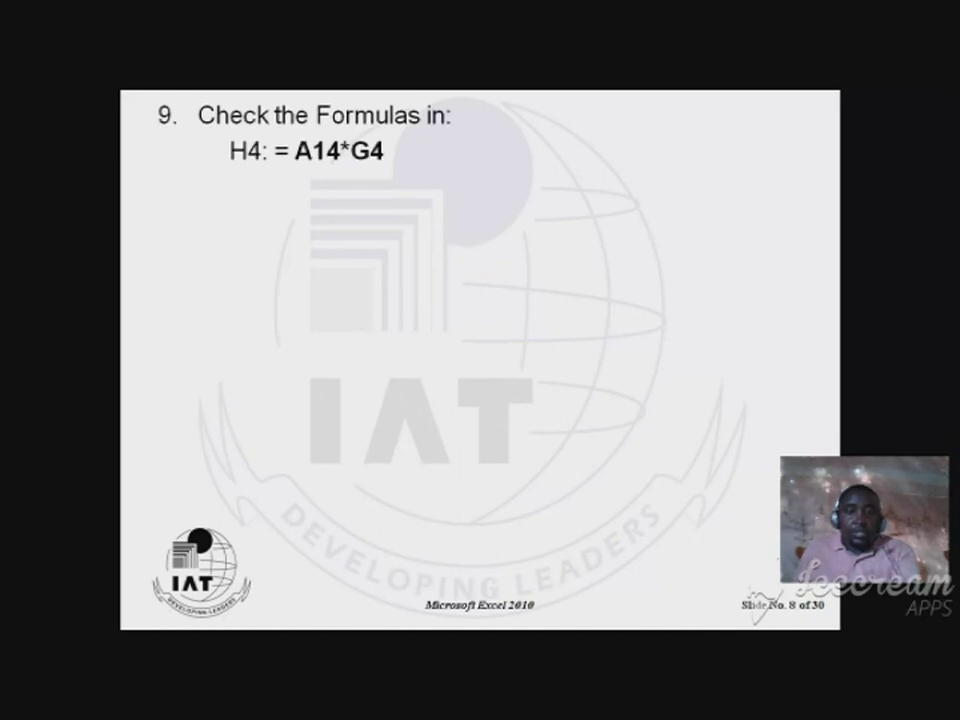
click(428, 170)
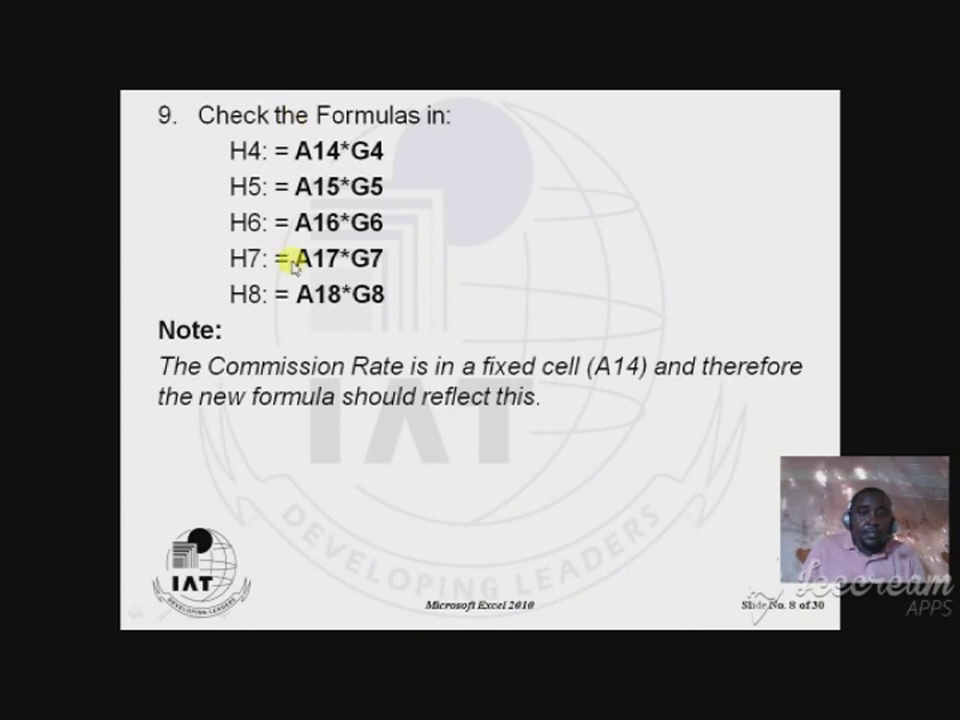